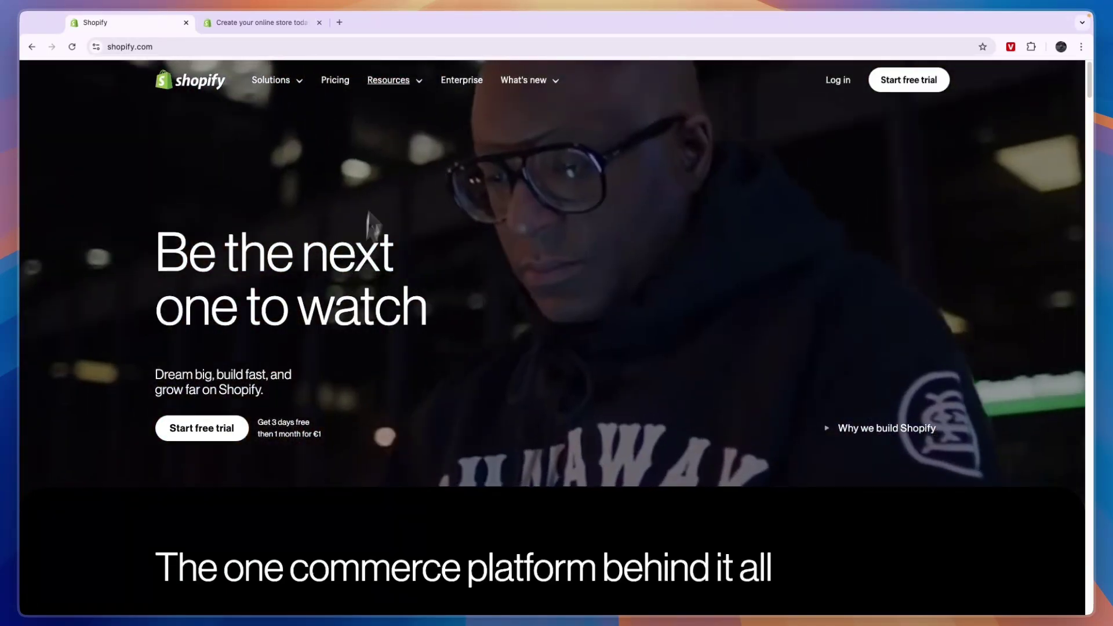
# Switch to the second browser tab showing Shopify's €1-first-month free-trial page
pyautogui.click(273, 22)
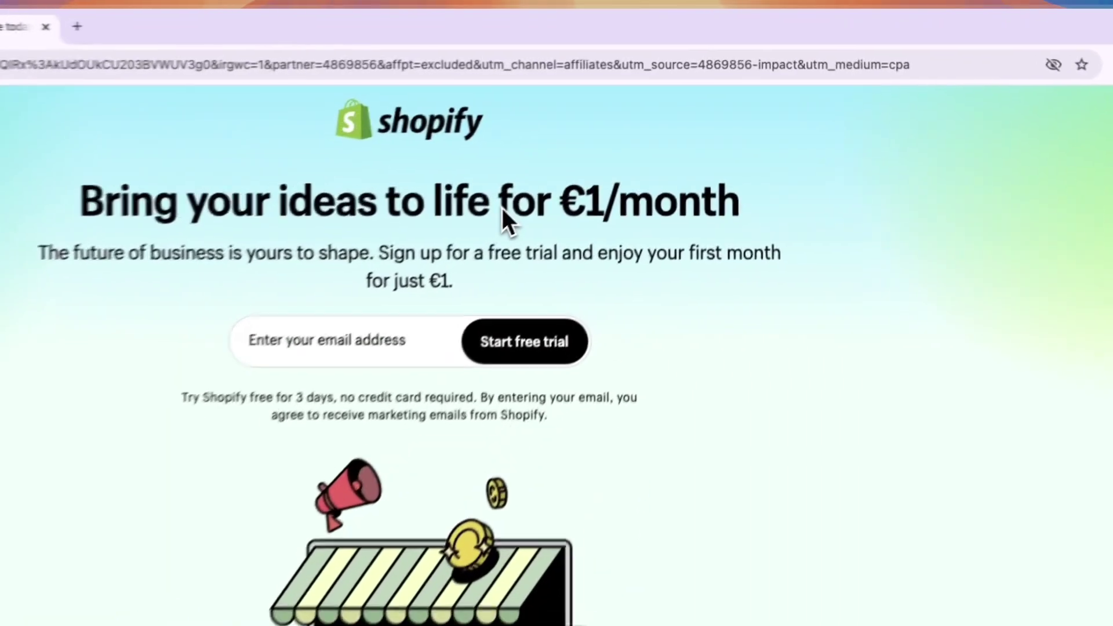
# Highlight the €1/month price and the words 'free trial' in the page headline
pyautogui.moveTo(611, 145); pyautogui.dragTo(753, 156)
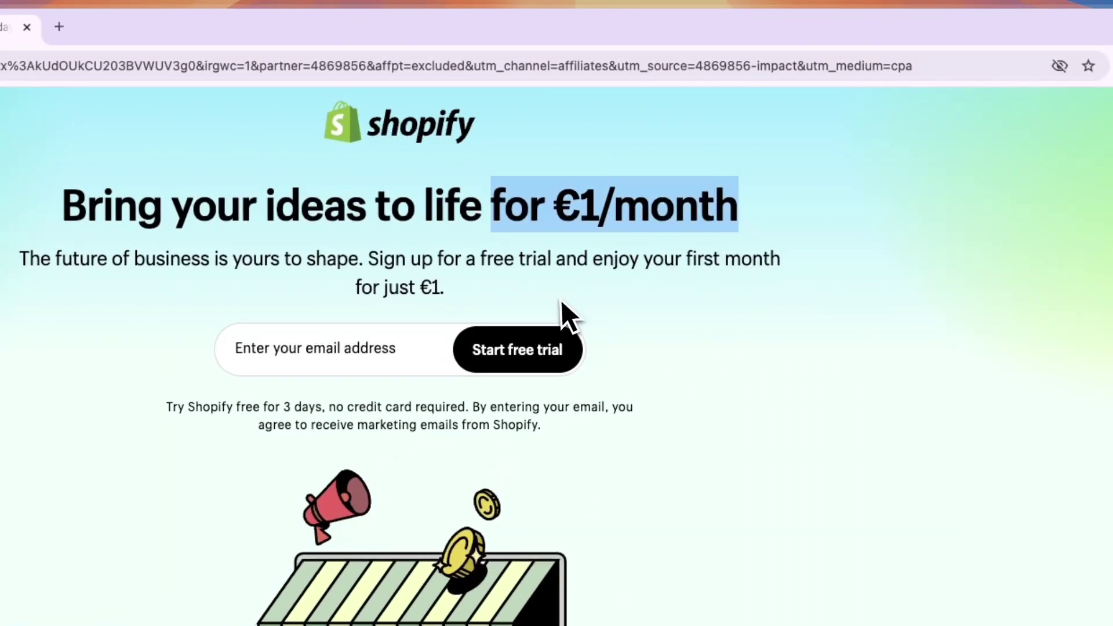
pyautogui.moveTo(482, 266); pyautogui.dragTo(541, 274)
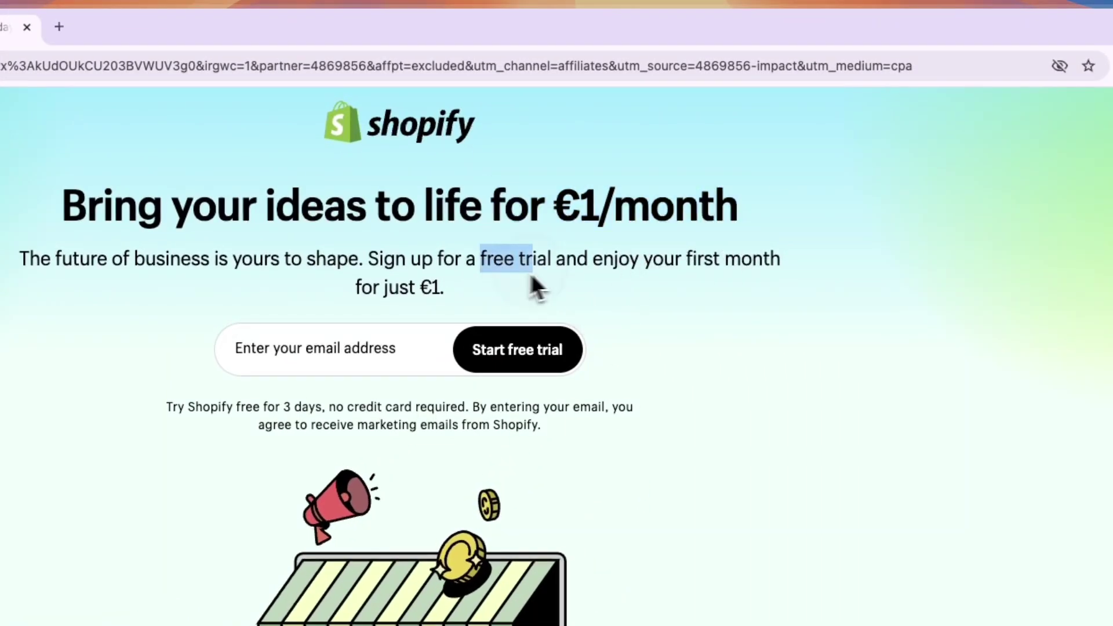
pyautogui.click(547, 275)
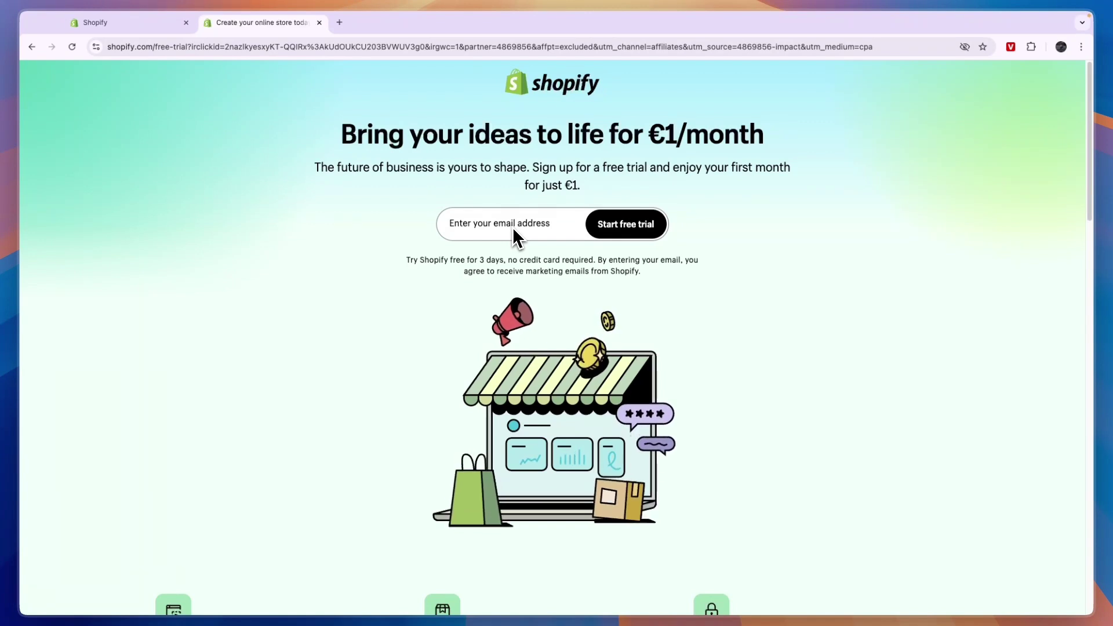
# Paste the account e-mail address into the email field and start the free trial
pyautogui.click(512, 228)
pyautogui.press('super+v')
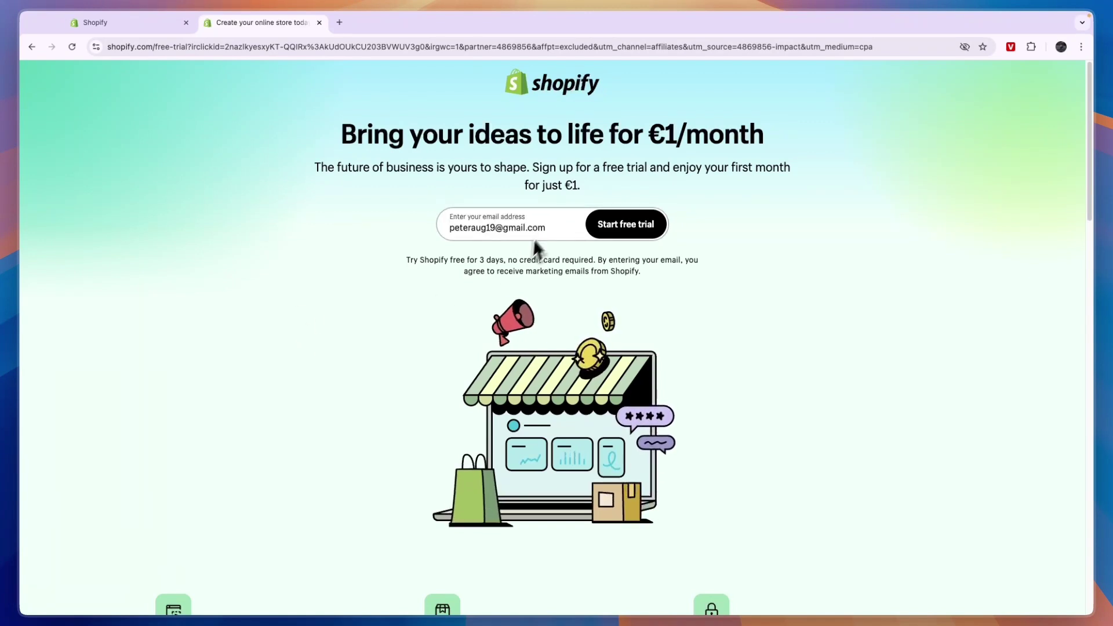
pyautogui.click(630, 227)
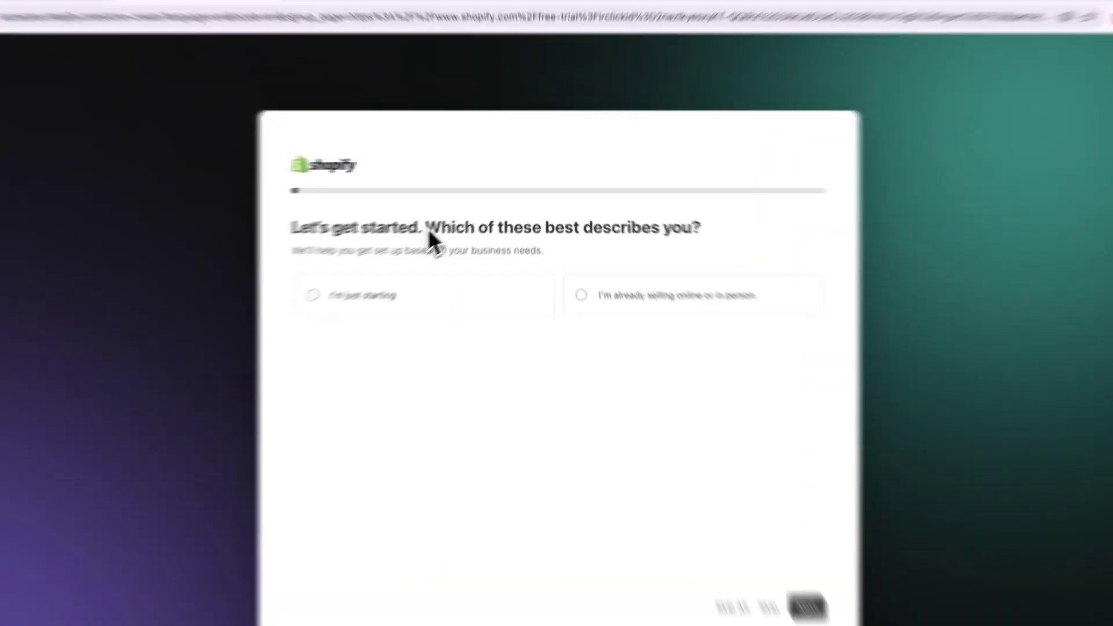
# Highlight the question, answer 'I'm just starting' and continue to the next question
pyautogui.moveTo(451, 218); pyautogui.dragTo(690, 233)
pyautogui.click(783, 261)
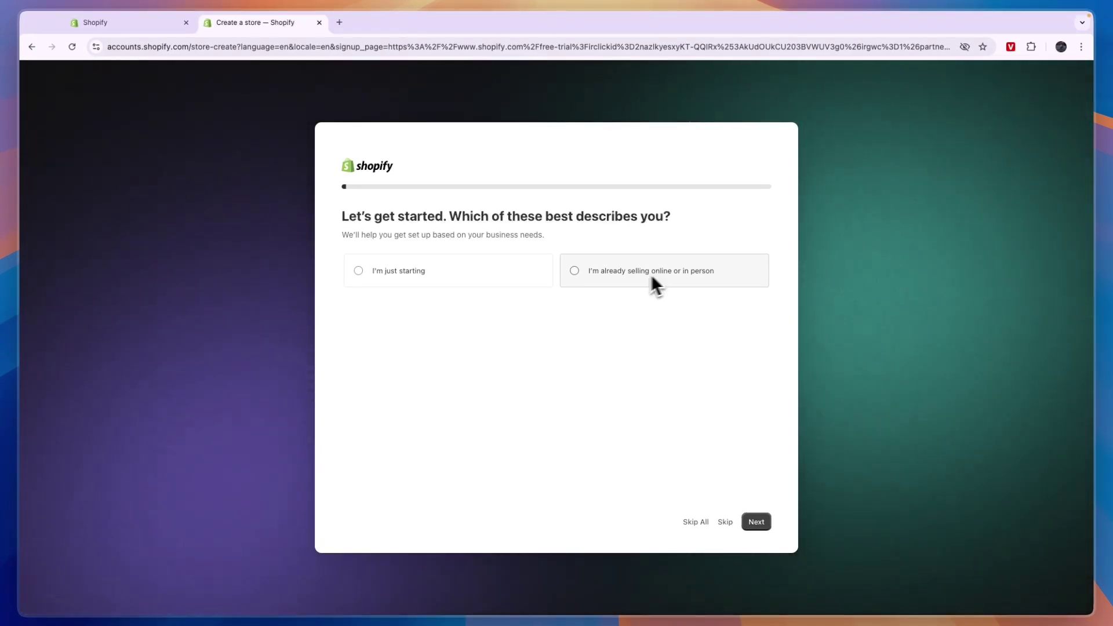
pyautogui.click(476, 280)
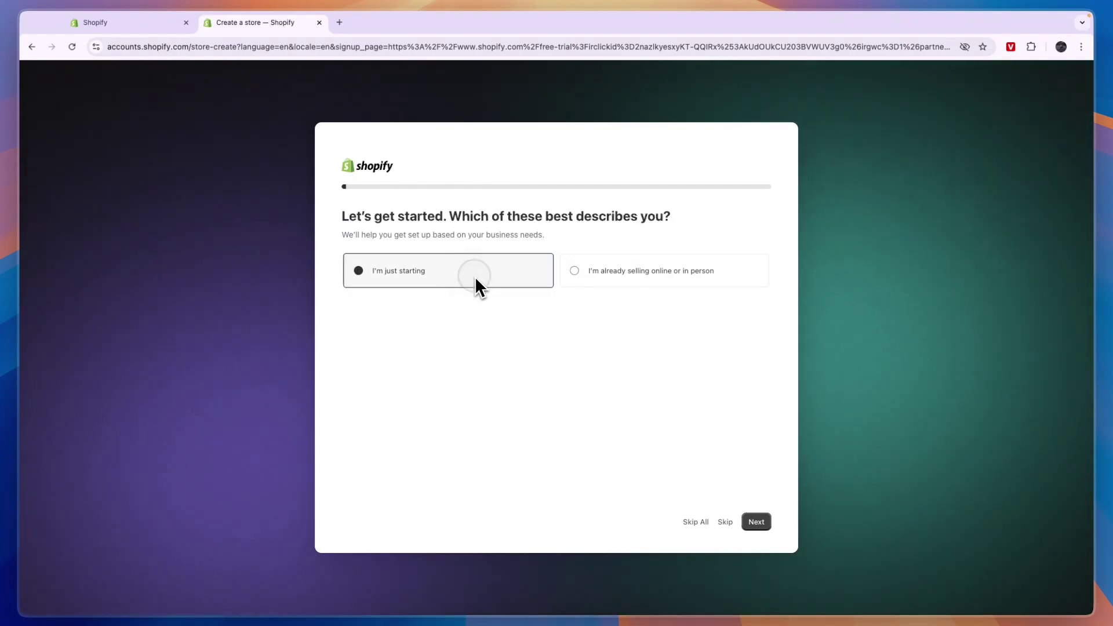
pyautogui.click(758, 523)
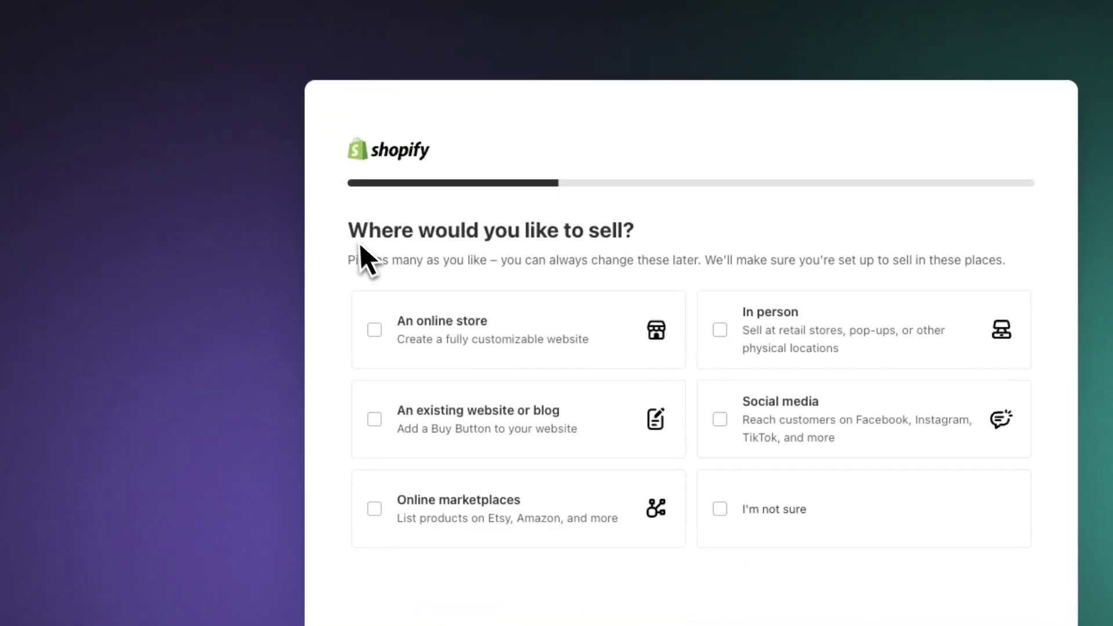
# Check 'An online store' as the only sales channel, leaving In person and Social media unchecked
pyautogui.moveTo(348, 224); pyautogui.dragTo(540, 219)
pyautogui.click(666, 235)
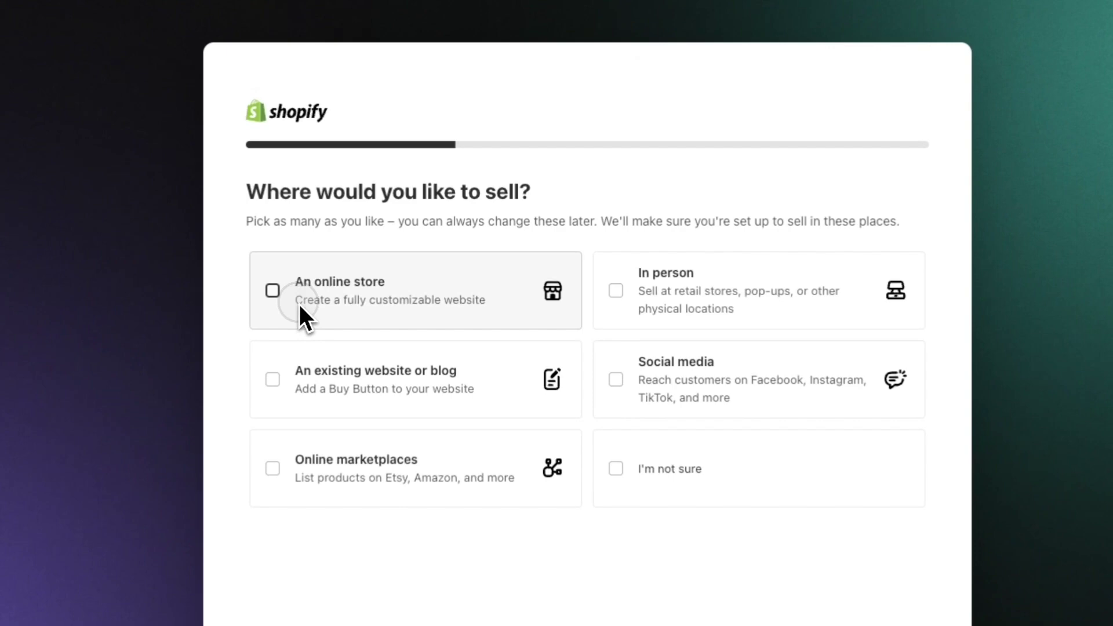
pyautogui.moveTo(376, 291); pyautogui.dragTo(451, 294)
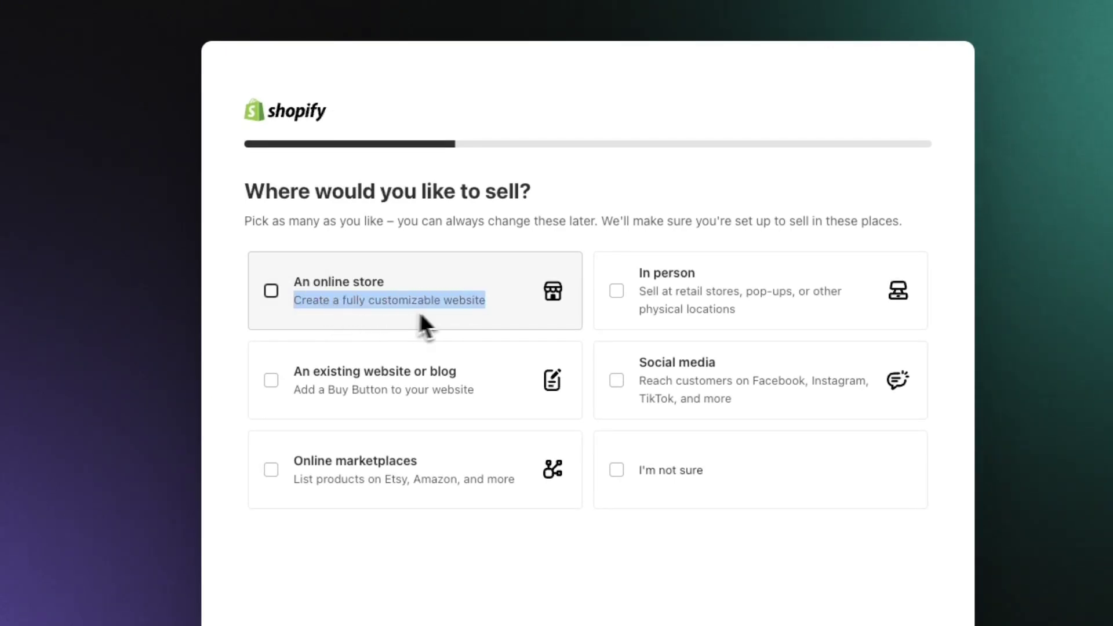
pyautogui.click(294, 302)
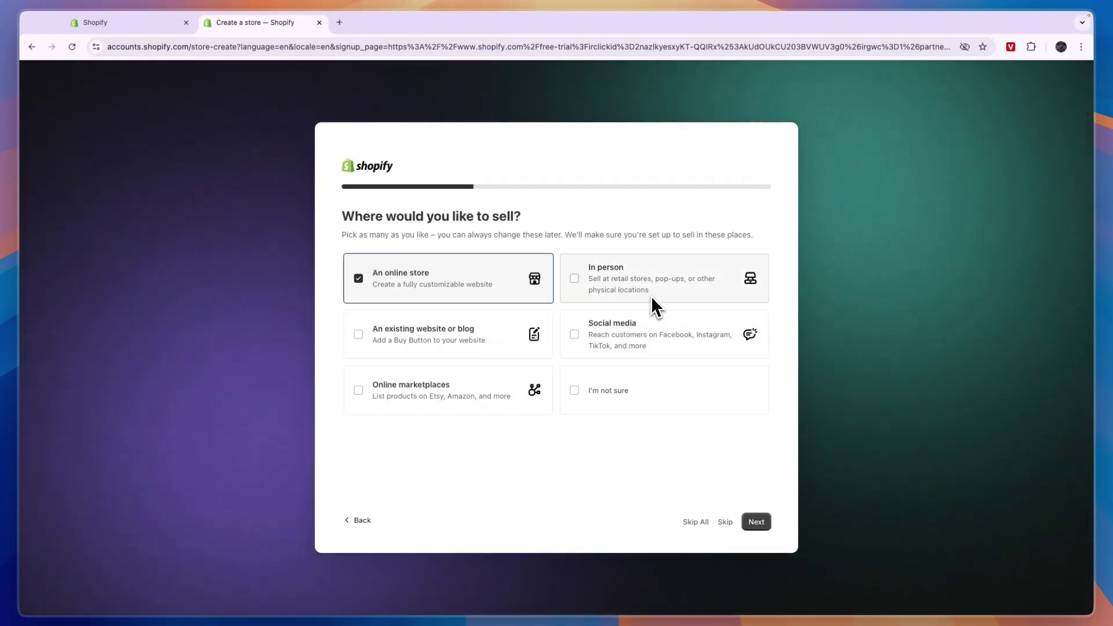
pyautogui.click(616, 286)
pyautogui.click(600, 328)
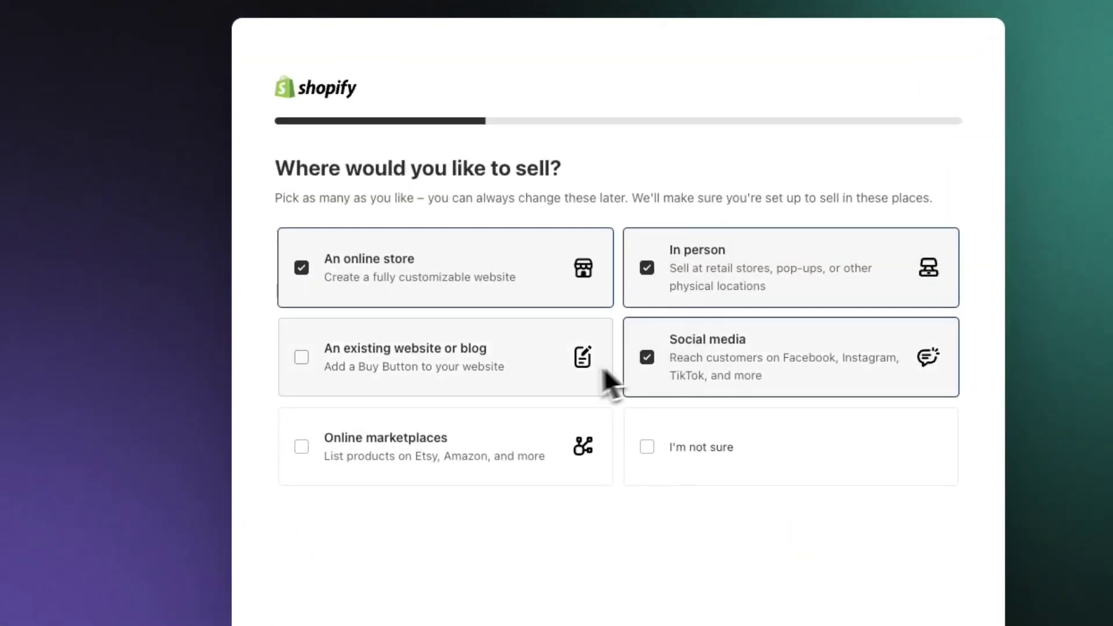
pyautogui.click(648, 371)
pyautogui.click(633, 263)
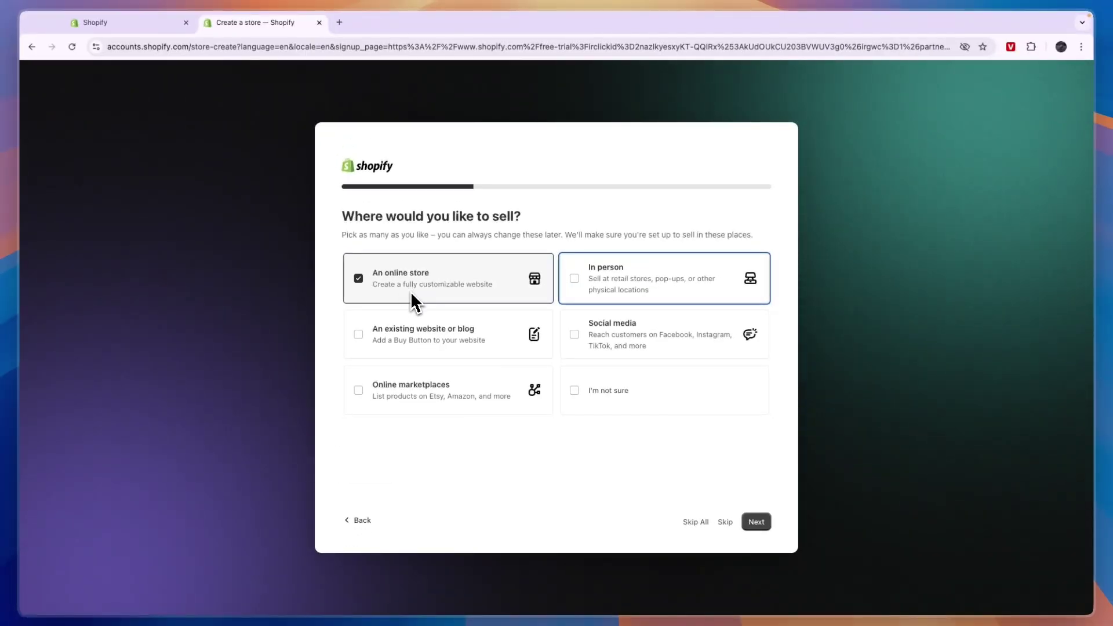
# Advance to the 'What do you sell?' question and highlight its heading
pyautogui.click(759, 523)
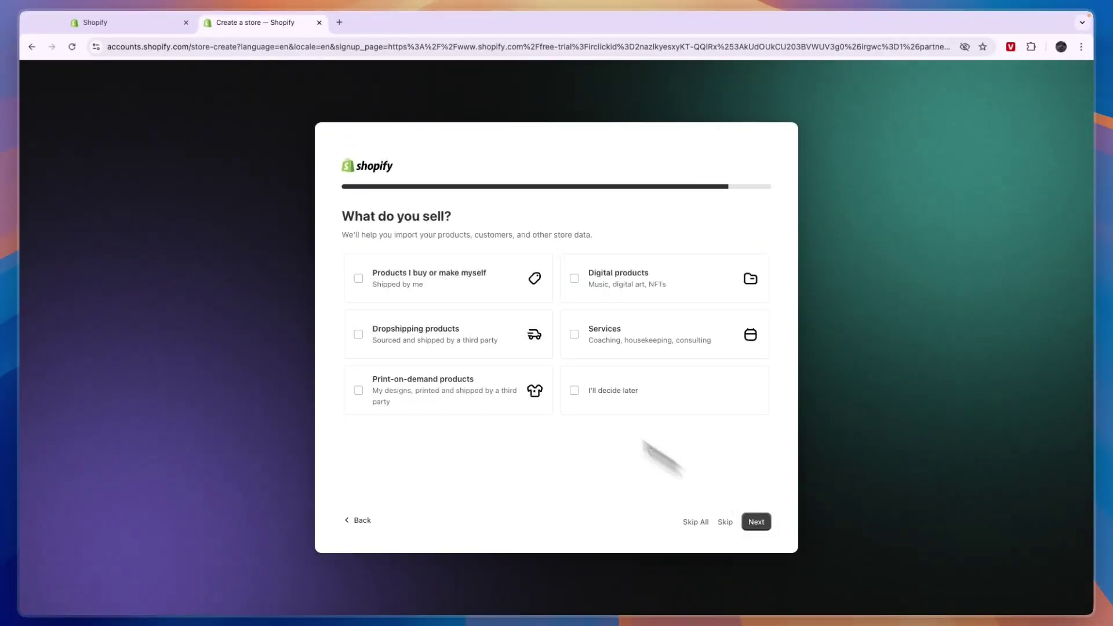
pyautogui.moveTo(343, 219); pyautogui.dragTo(472, 227)
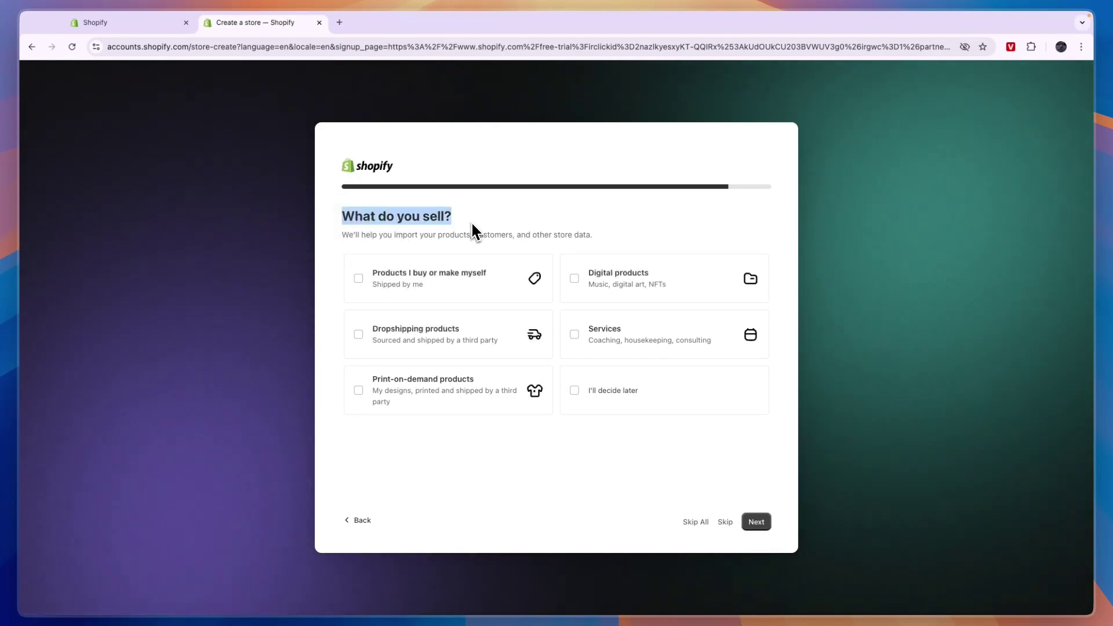
pyautogui.click(472, 223)
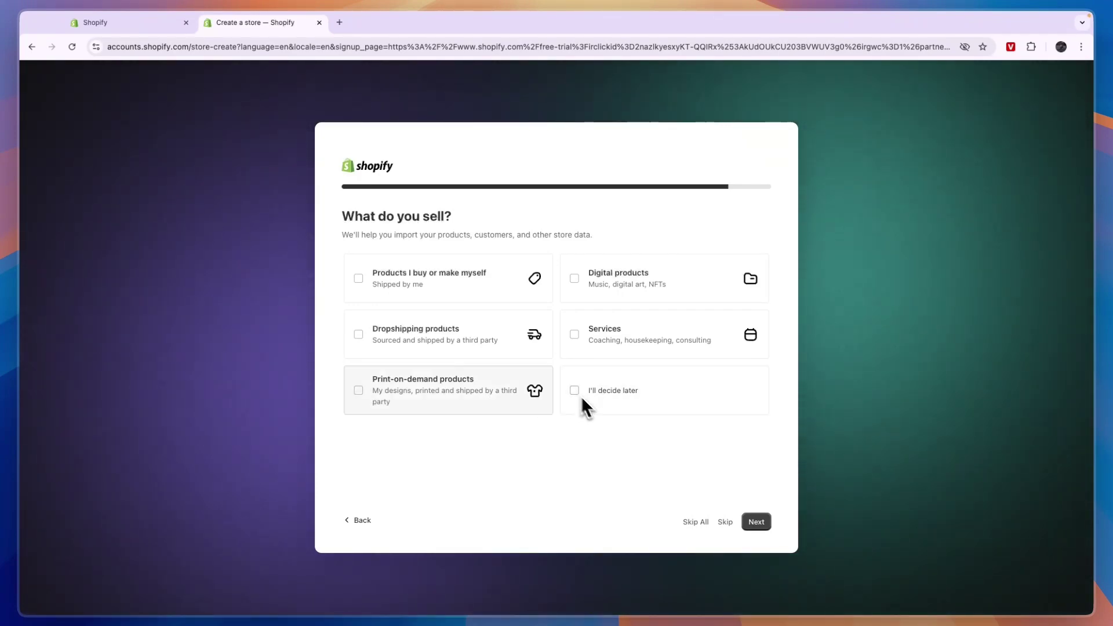
# Select 'Products I buy or make myself' and Dropshipping products, leaving Digital products unchecked
pyautogui.click(357, 279)
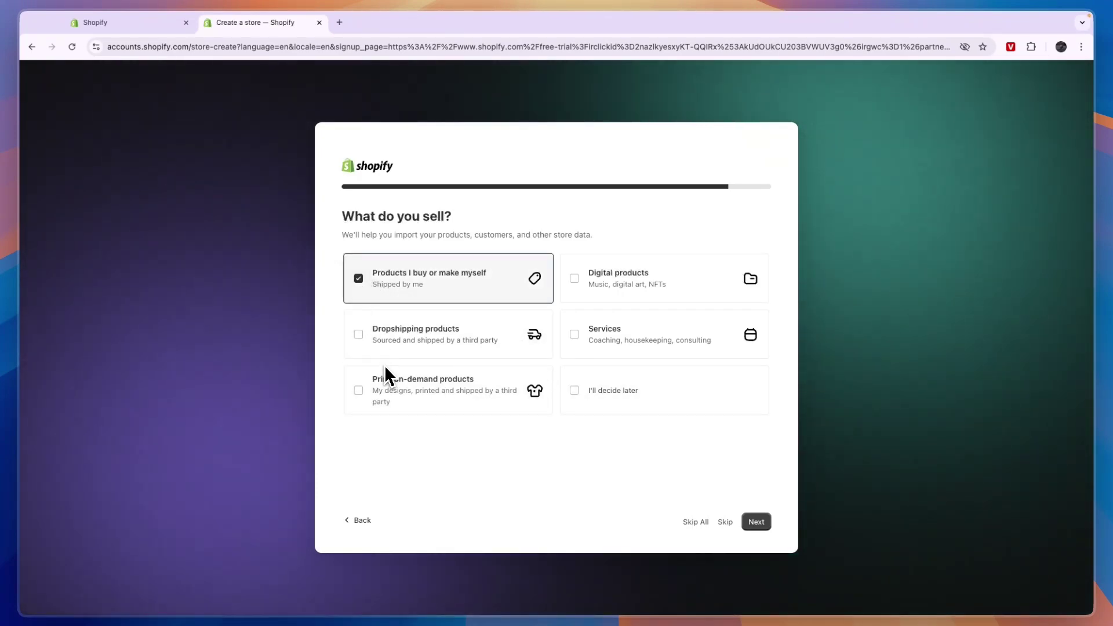
pyautogui.click(586, 291)
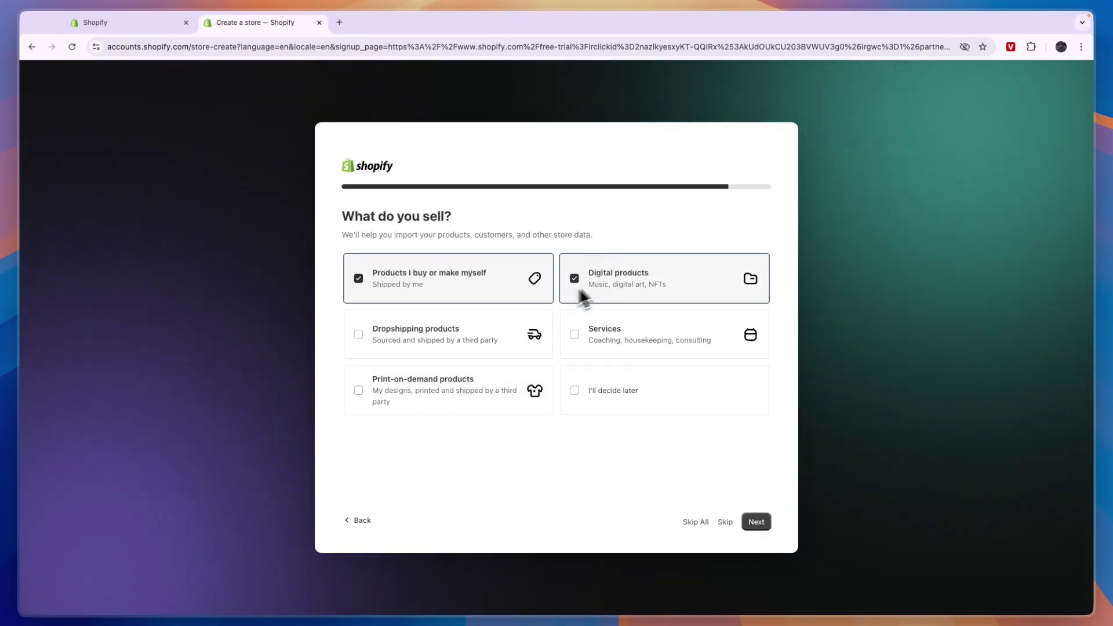
pyautogui.click(484, 335)
pyautogui.click(580, 284)
pyautogui.click(754, 522)
pyautogui.moveTo(436, 301); pyautogui.dragTo(679, 297)
pyautogui.click(679, 297)
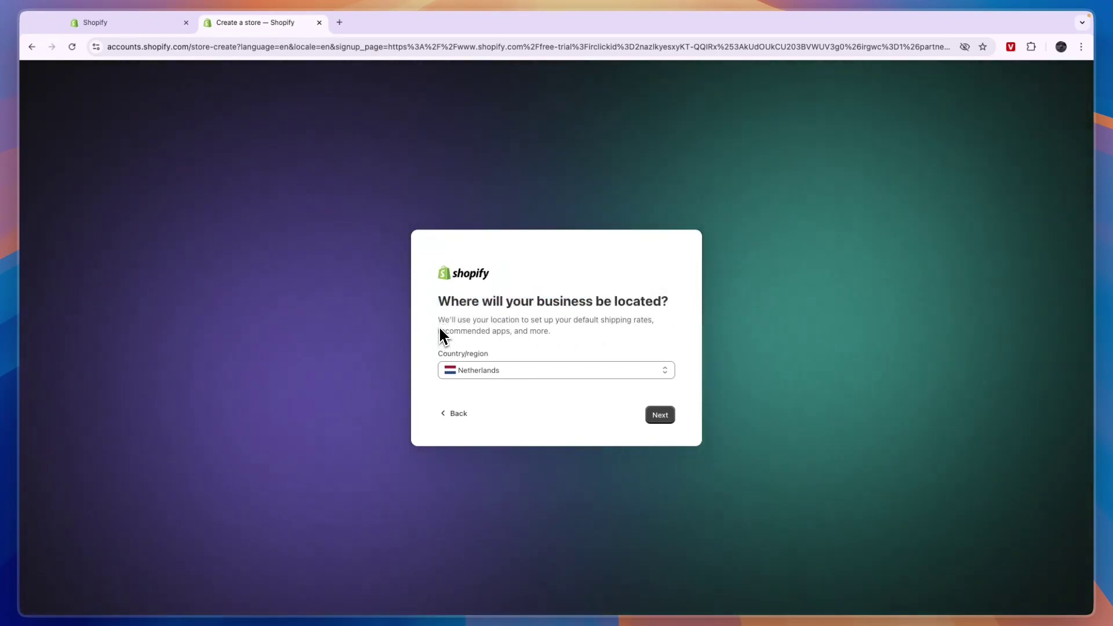
pyautogui.moveTo(441, 325); pyautogui.dragTo(655, 327)
pyautogui.moveTo(442, 333); pyautogui.dragTo(513, 333)
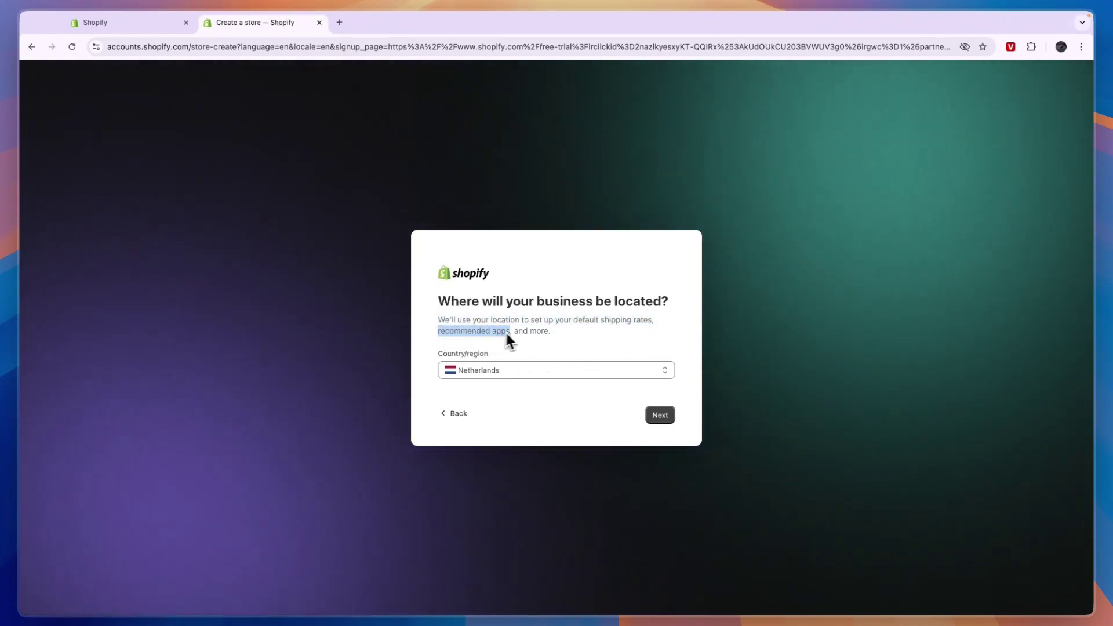
pyautogui.click(550, 331)
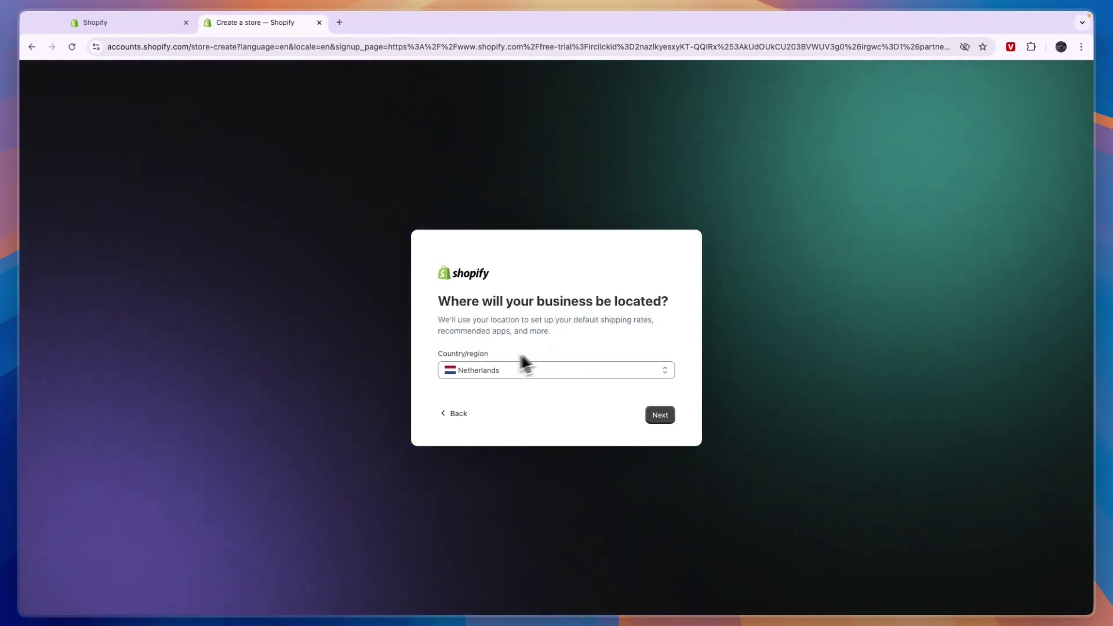
pyautogui.click(487, 370)
pyautogui.scroll(-5, 491, 389)
pyautogui.scroll(-4, 493, 402)
pyautogui.scroll(9, 494, 411)
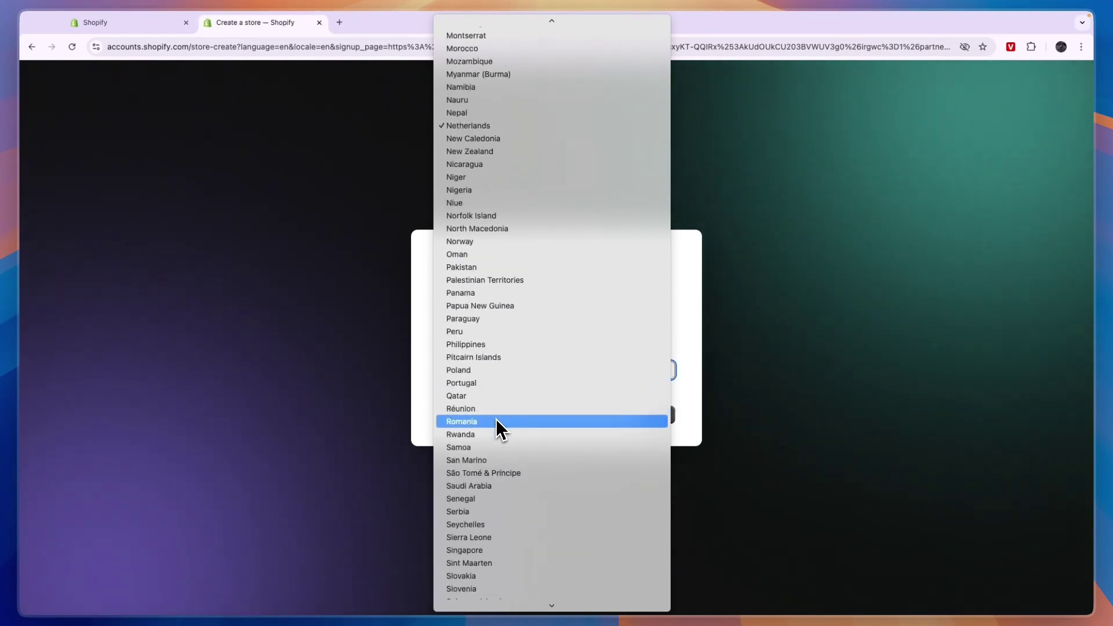
pyautogui.scroll(1, 475, 399)
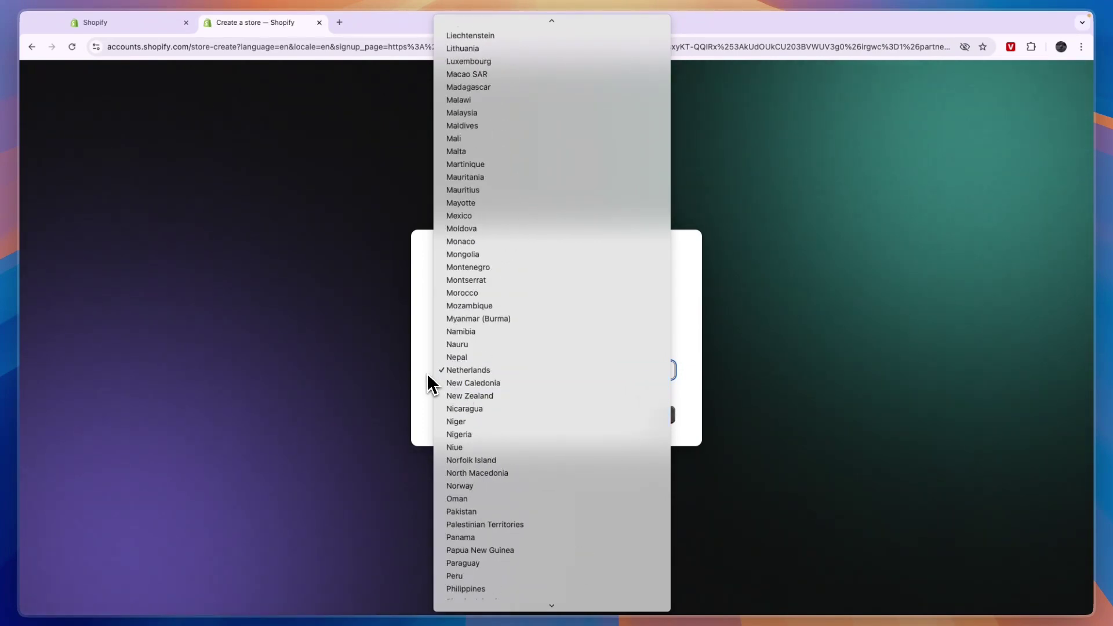
pyautogui.scroll(5, 502, 376)
pyautogui.scroll(-1, 503, 377)
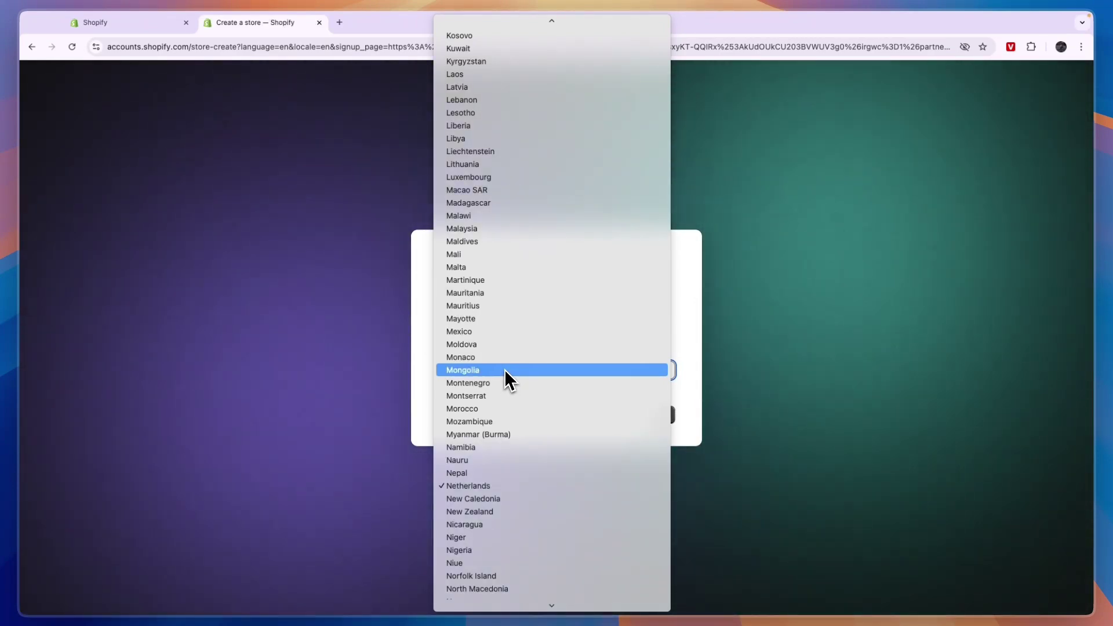
pyautogui.scroll(2, 489, 338)
pyautogui.press('Escape')
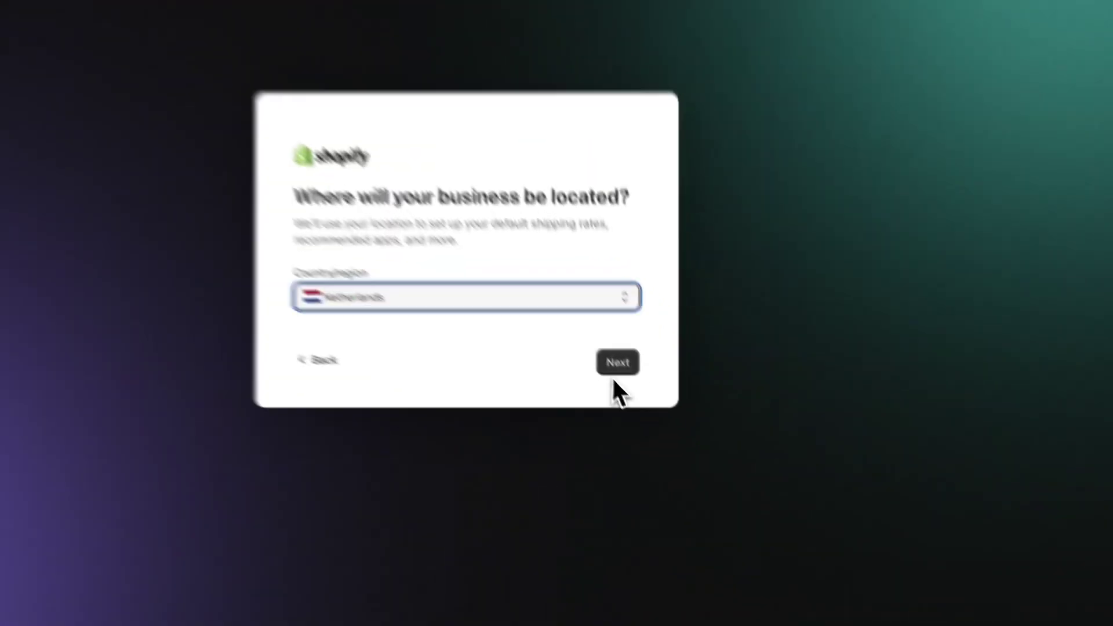
# Confirm Netherlands as the business location and highlight the account chooser heading
pyautogui.click(659, 415)
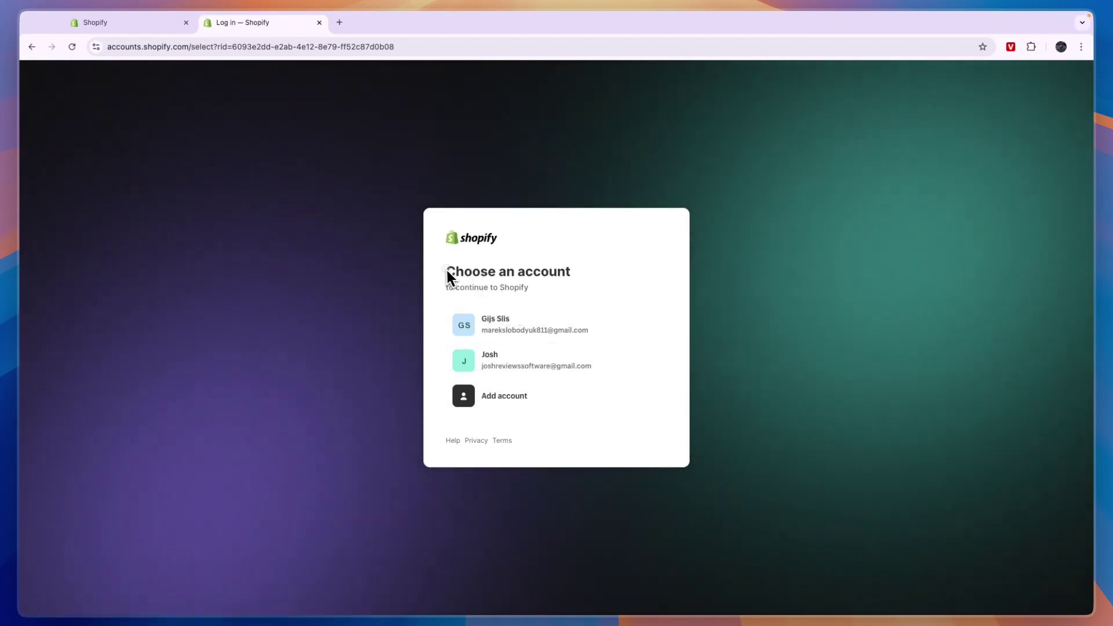
pyautogui.moveTo(447, 277); pyautogui.dragTo(591, 294)
pyautogui.click(591, 293)
# Choose a different account and paste its password on the login page
pyautogui.click(543, 405)
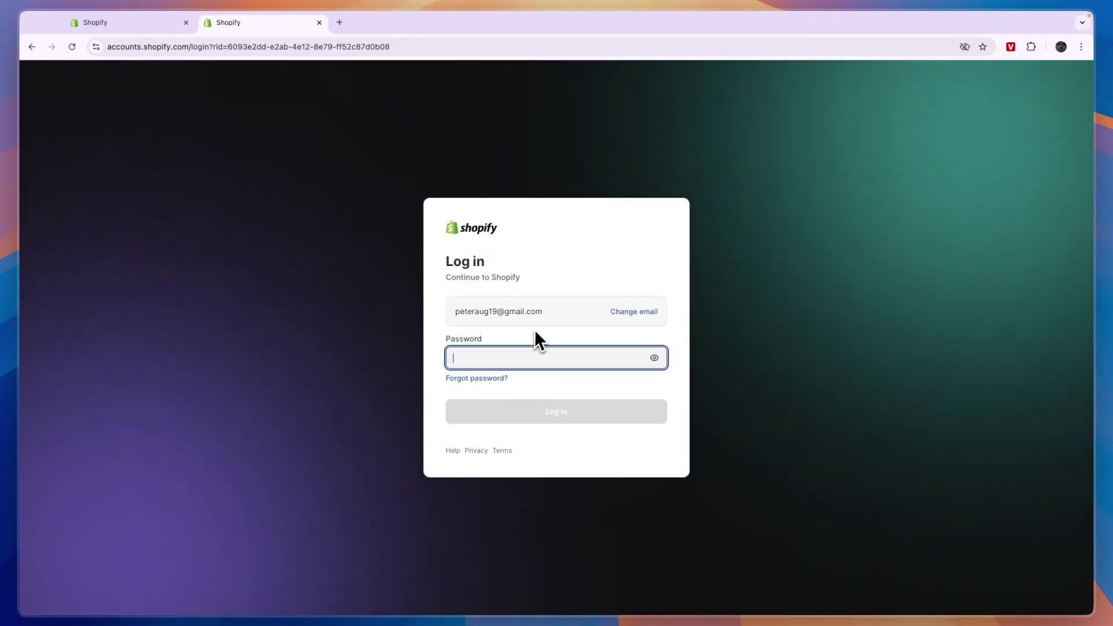
pyautogui.doubleClick(540, 312)
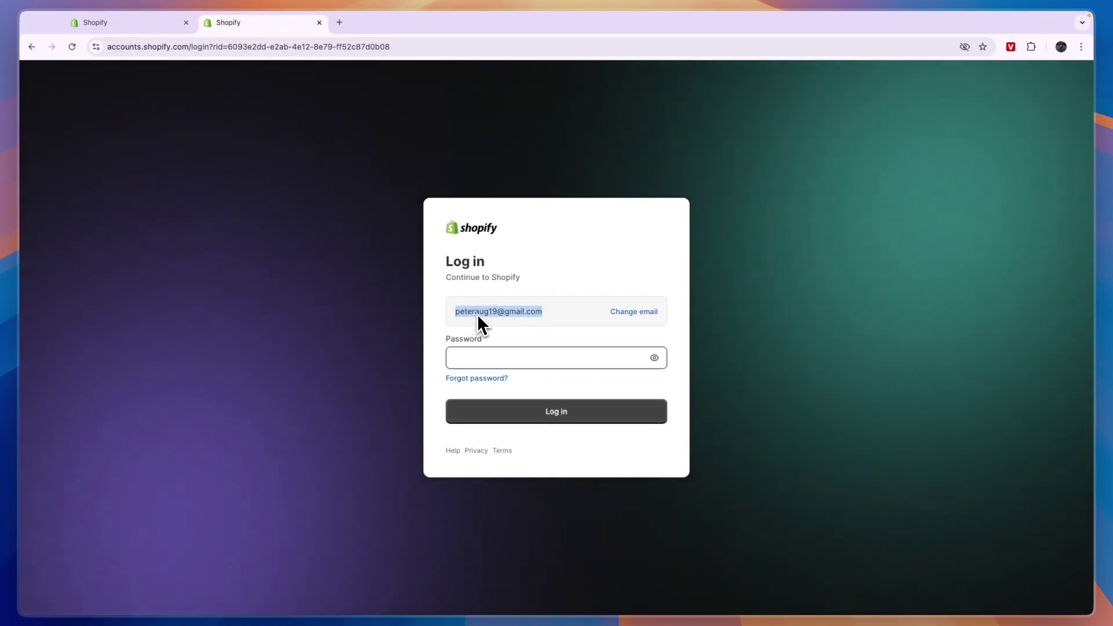
pyautogui.click(476, 360)
pyautogui.press('super+v')
# Log in and highlight the 'Building your store' message while the store is created
pyautogui.click(558, 412)
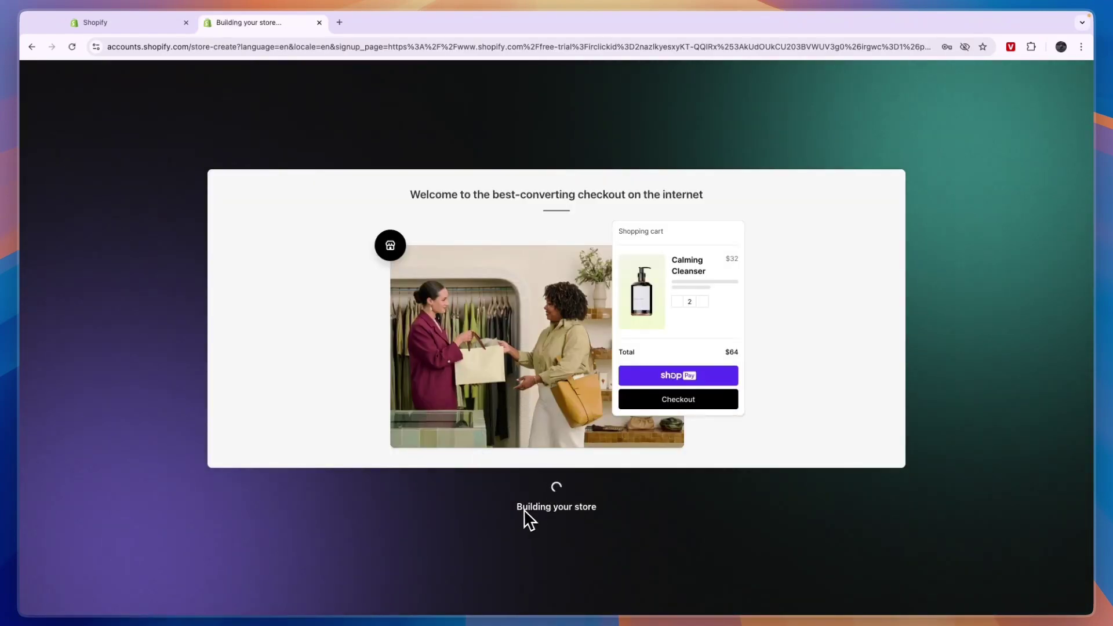
pyautogui.moveTo(516, 507); pyautogui.dragTo(596, 517)
pyautogui.click(588, 526)
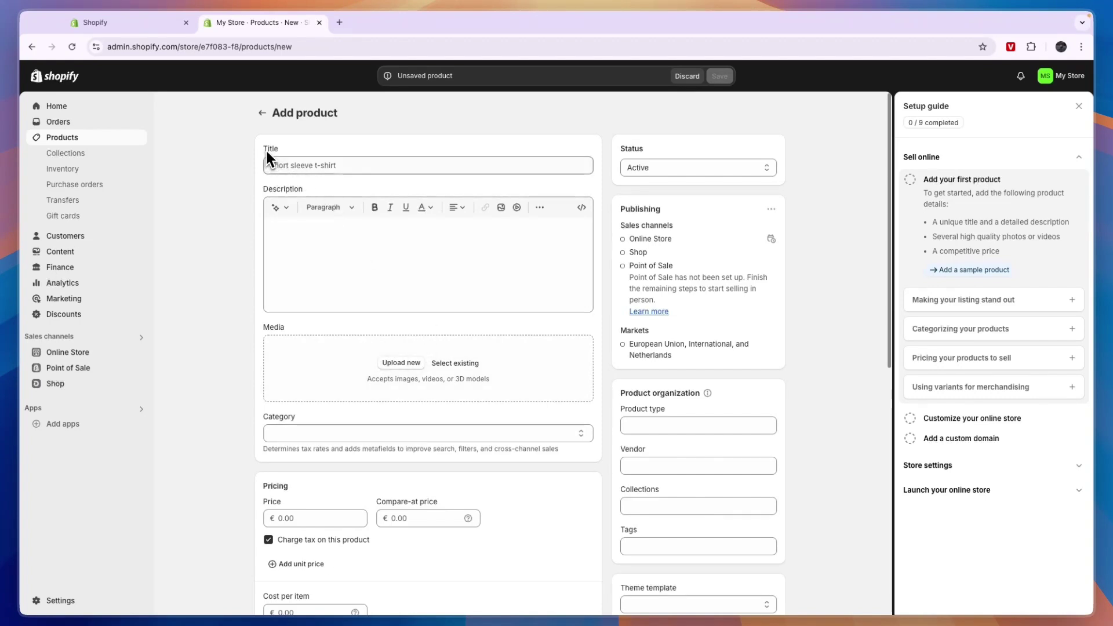
pyautogui.moveTo(269, 189); pyautogui.dragTo(317, 200)
pyautogui.click(336, 356)
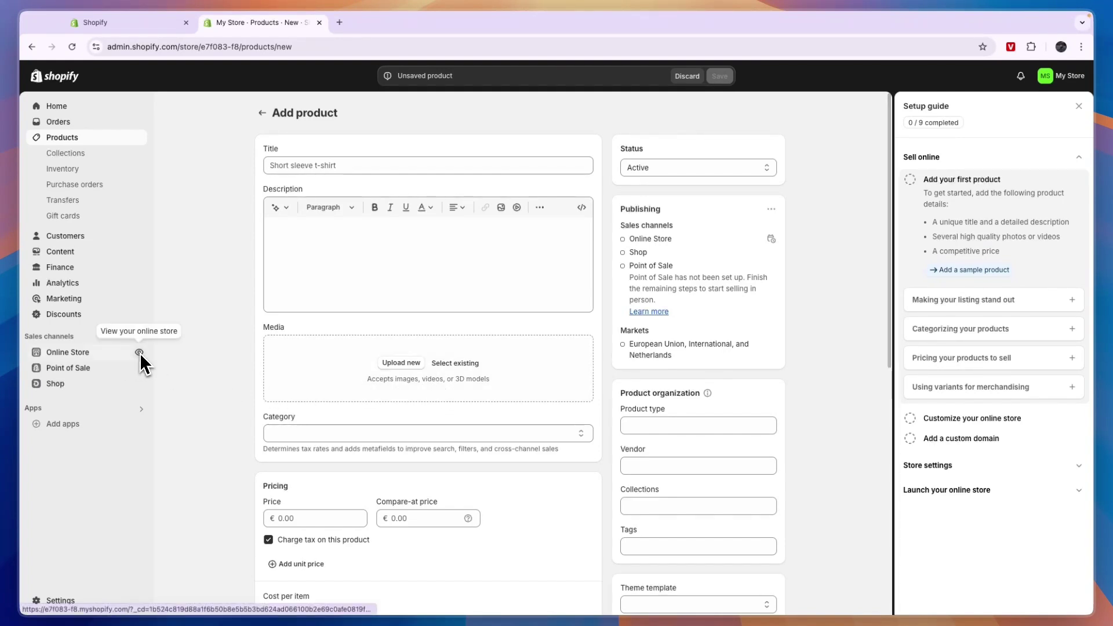
pyautogui.scroll(-3, 383, 395)
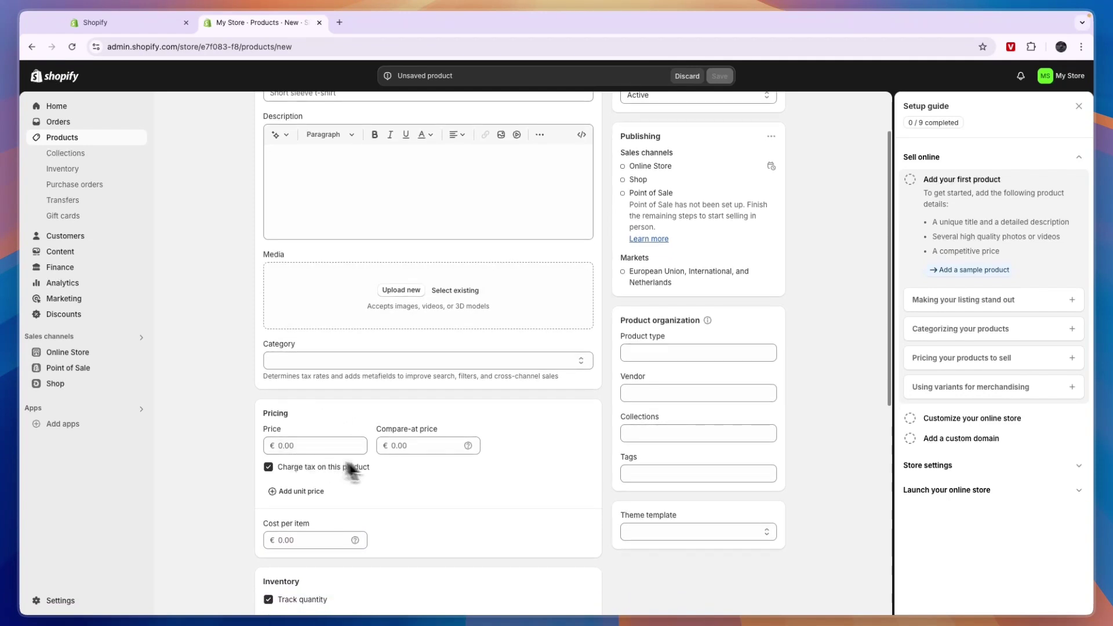
pyautogui.scroll(-3, 392, 456)
pyautogui.scroll(-5, 359, 452)
pyautogui.scroll(-4, 446, 436)
pyautogui.scroll(10, 390, 423)
pyautogui.scroll(2, 586, 246)
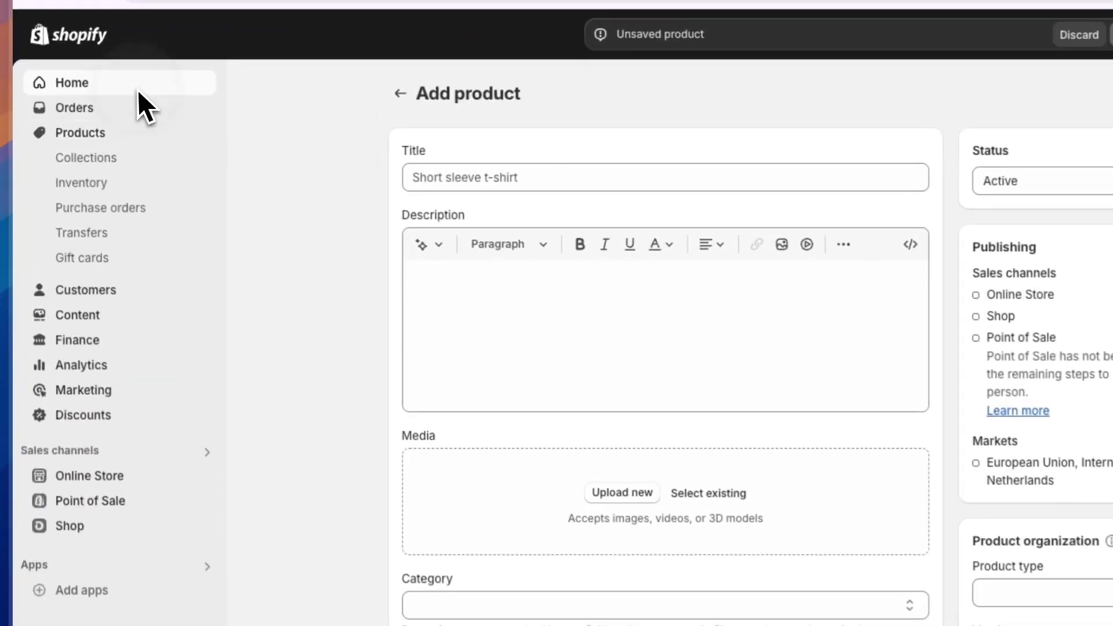
# Check off Add your first product and Customize your online store, then expand Add a custom domain
pyautogui.click(137, 89)
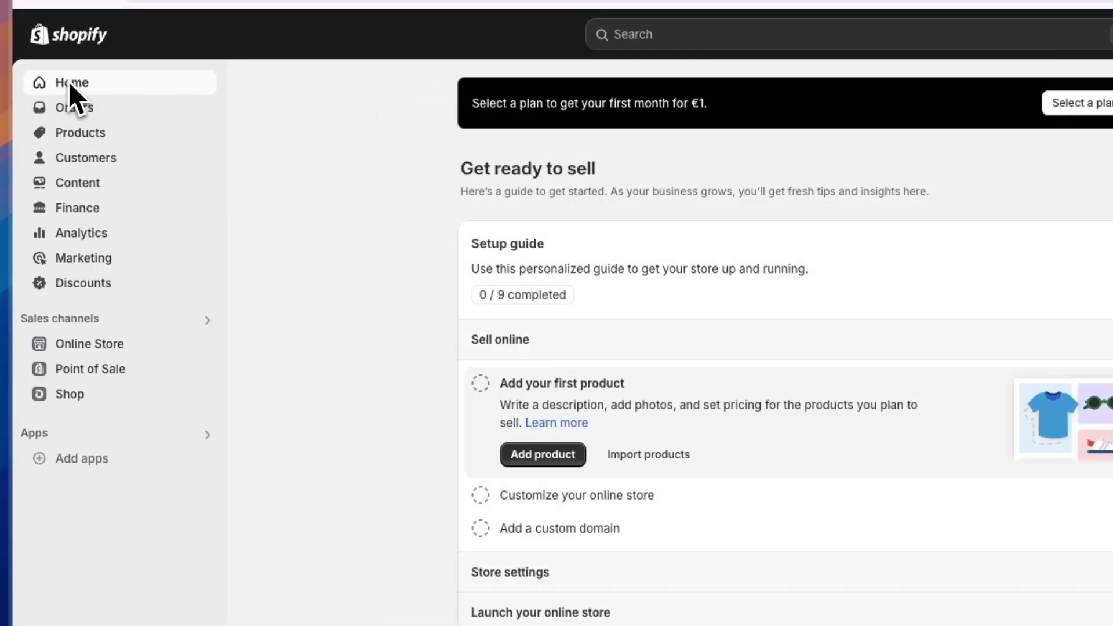
pyautogui.click(481, 383)
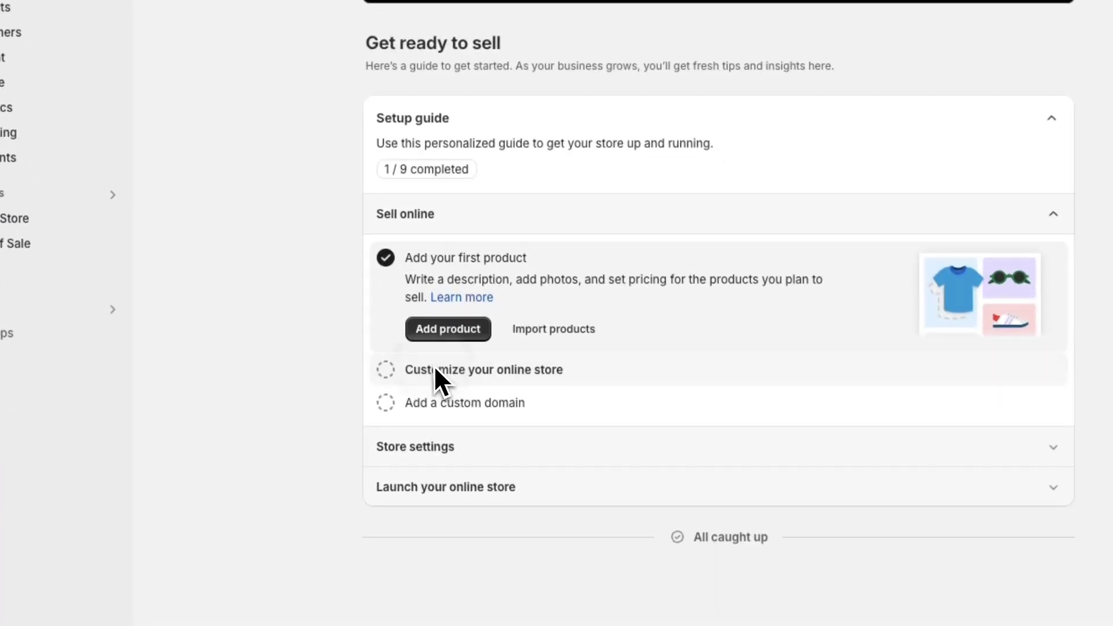
pyautogui.click(529, 494)
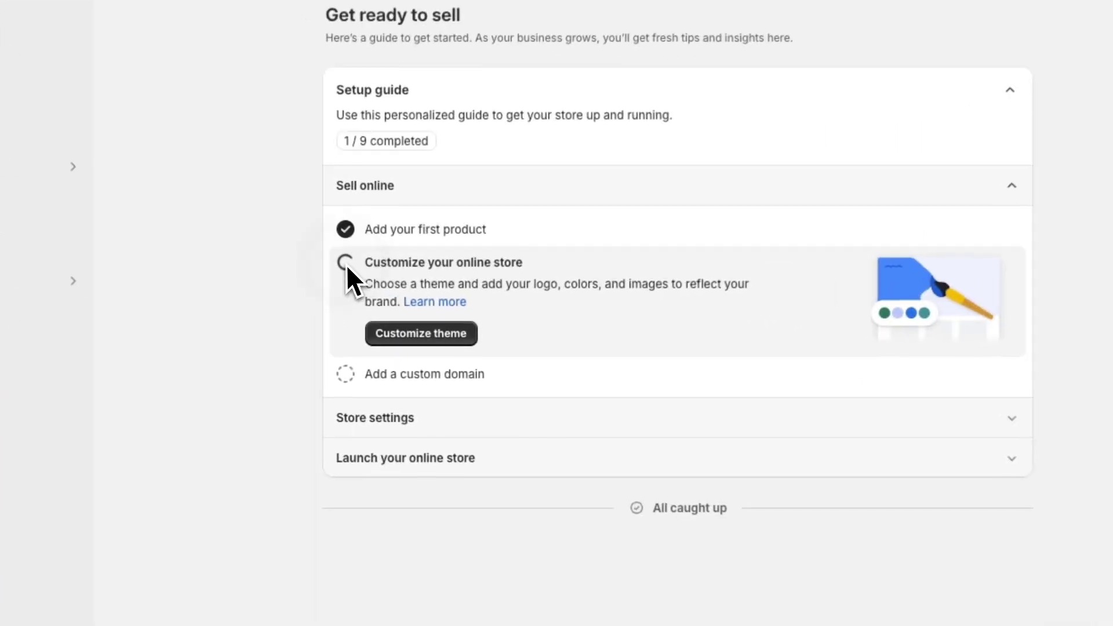
pyautogui.click(311, 315)
pyautogui.click(395, 379)
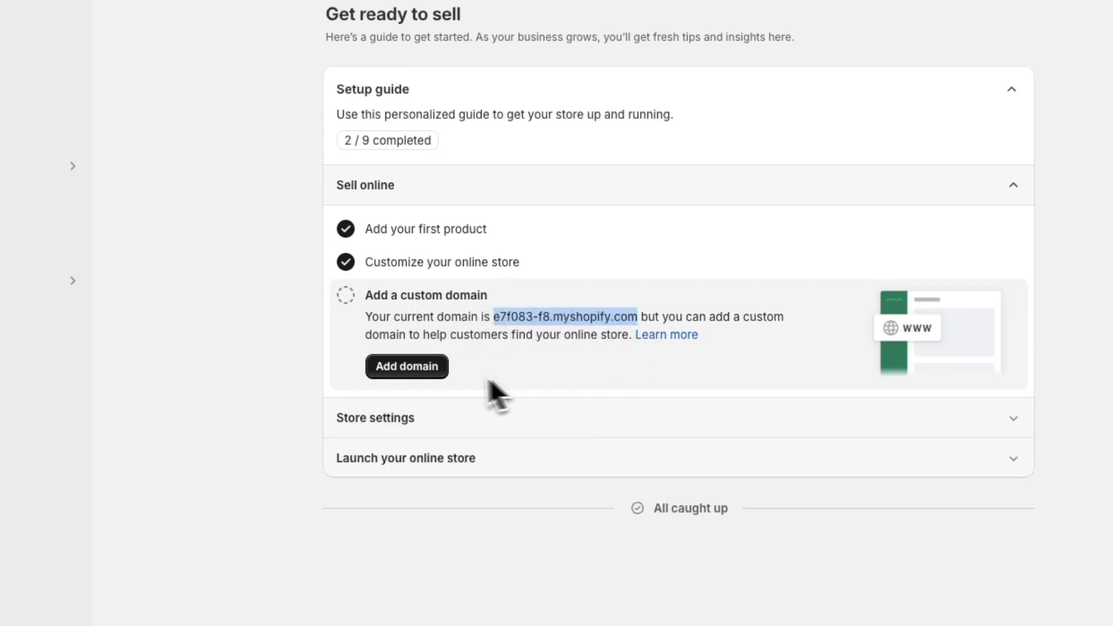
# Open and close the Domains settings, then mark Add a custom domain complete (3 of 9)
pyautogui.click(405, 374)
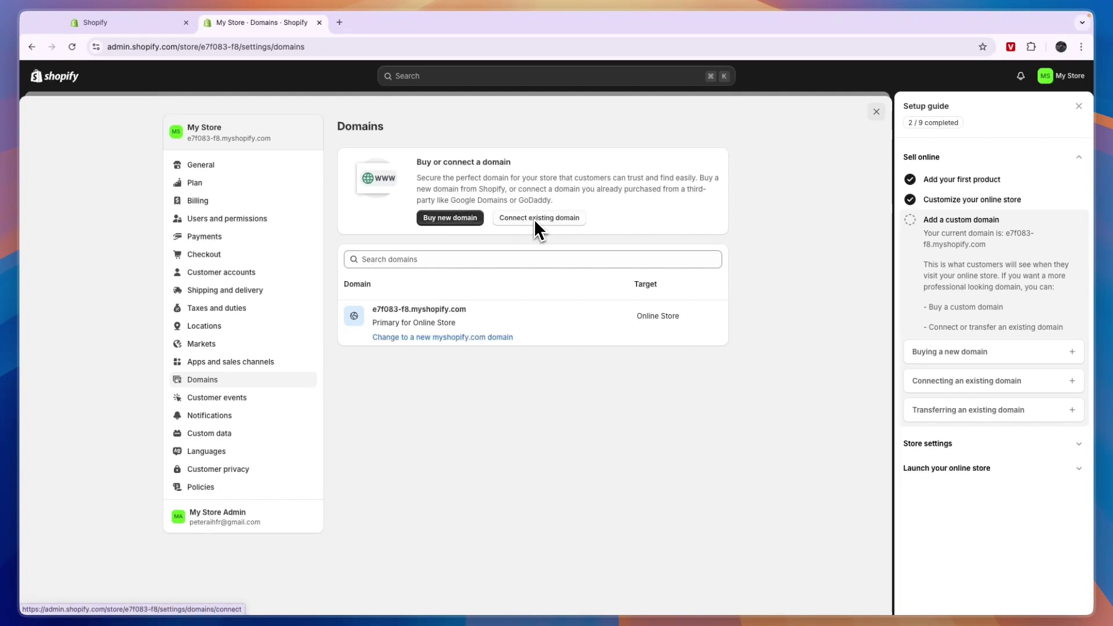
pyautogui.click(876, 111)
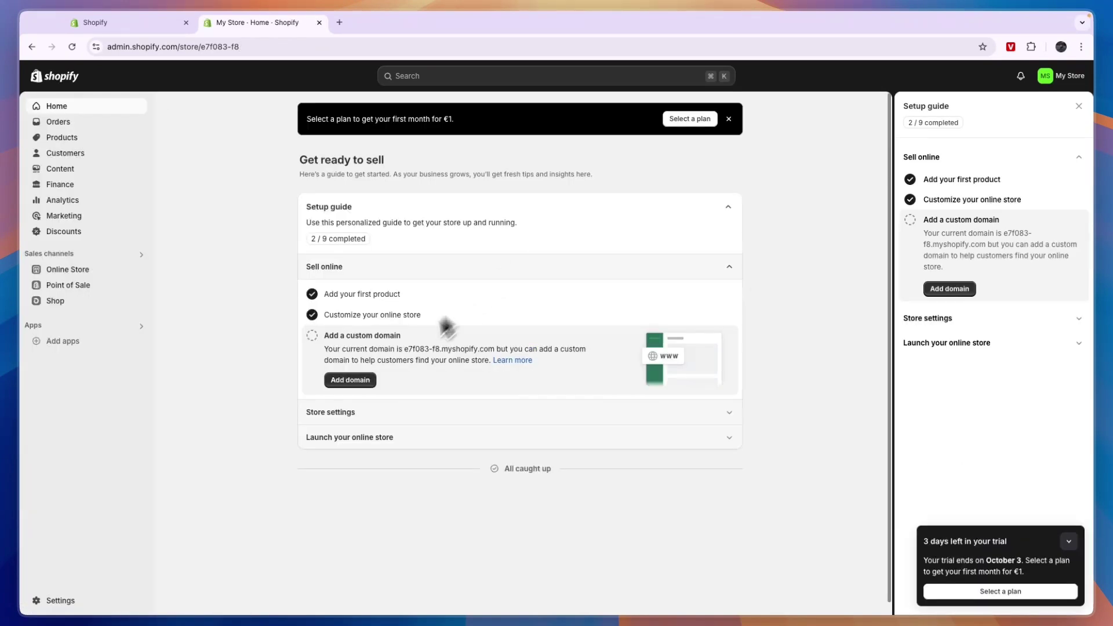
pyautogui.click(312, 335)
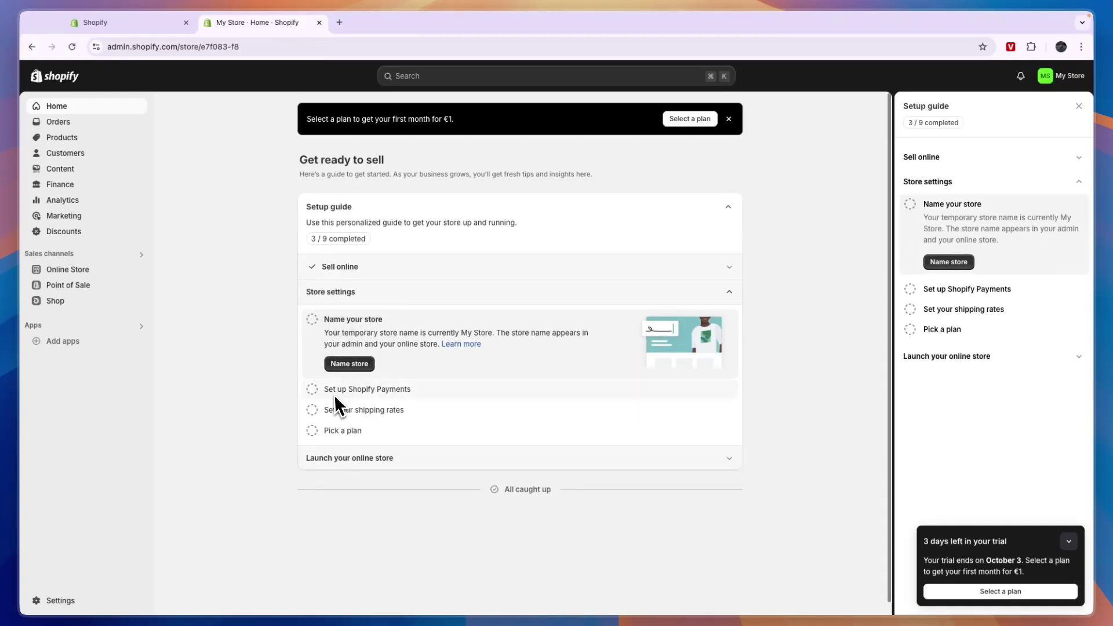
# Expand the Shopify Payments, shipping rates and Pick a plan steps, then minimise the trial reminder
pyautogui.click(397, 388)
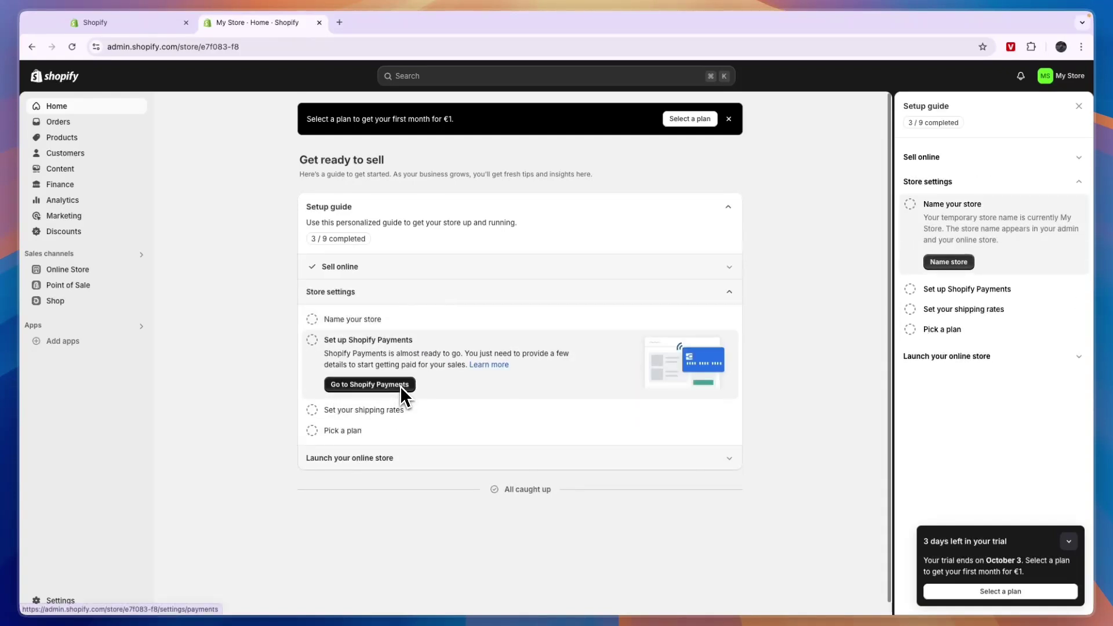
pyautogui.click(374, 411)
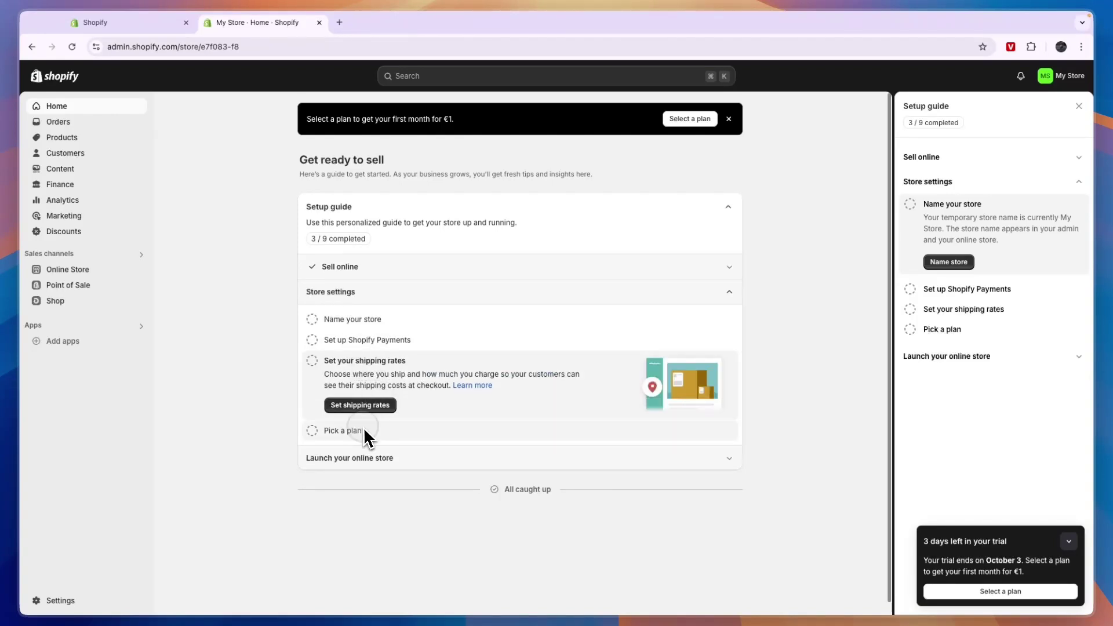
pyautogui.click(362, 430)
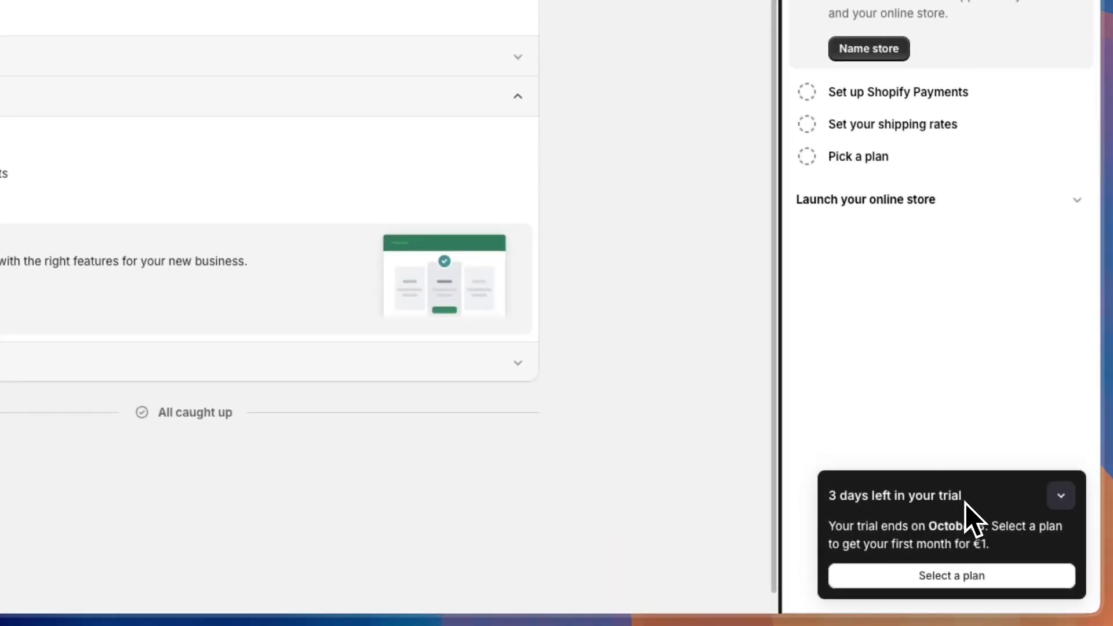
pyautogui.click(964, 502)
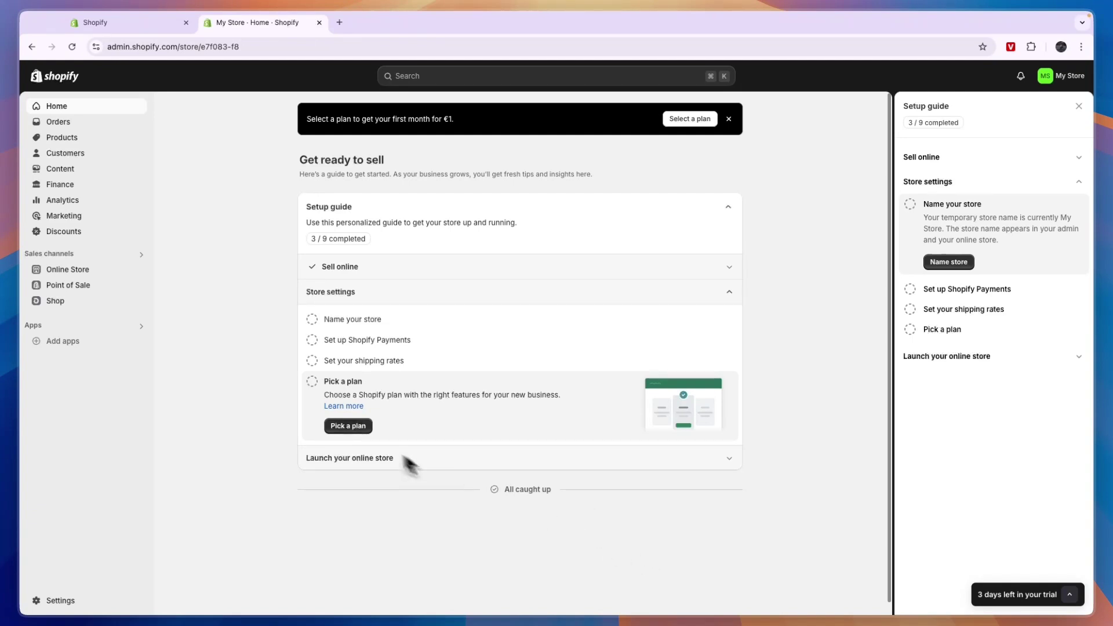
# Expand Launch your online store to reveal Place a test order and Remove your store password
pyautogui.click(359, 459)
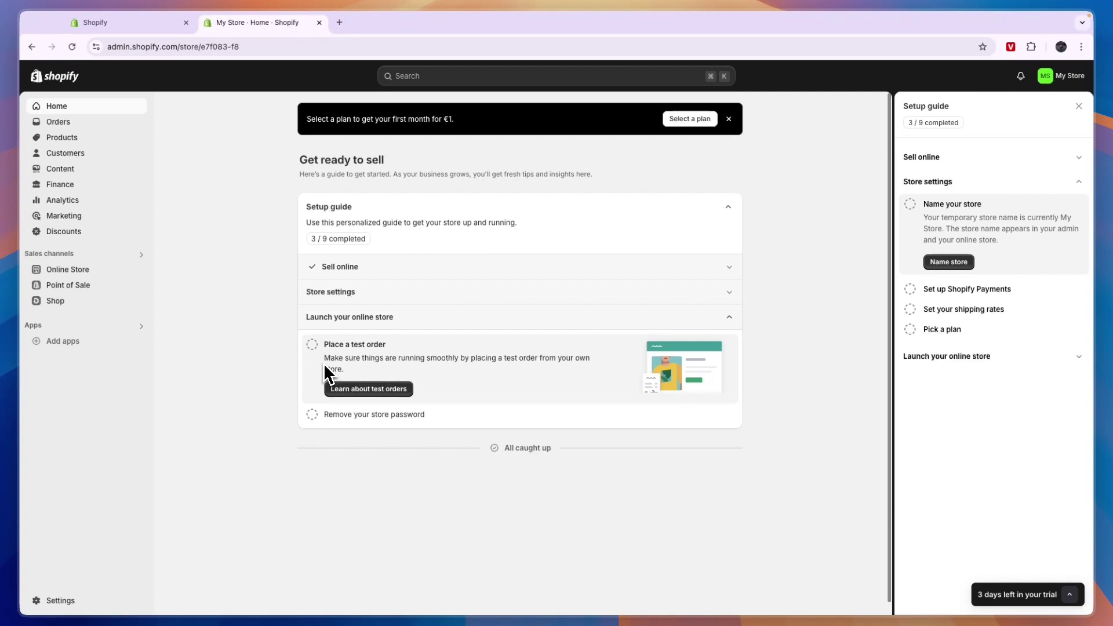
# Preview the My Store storefront from the store password step, decline its cookies, then close the preview
pyautogui.click(380, 413)
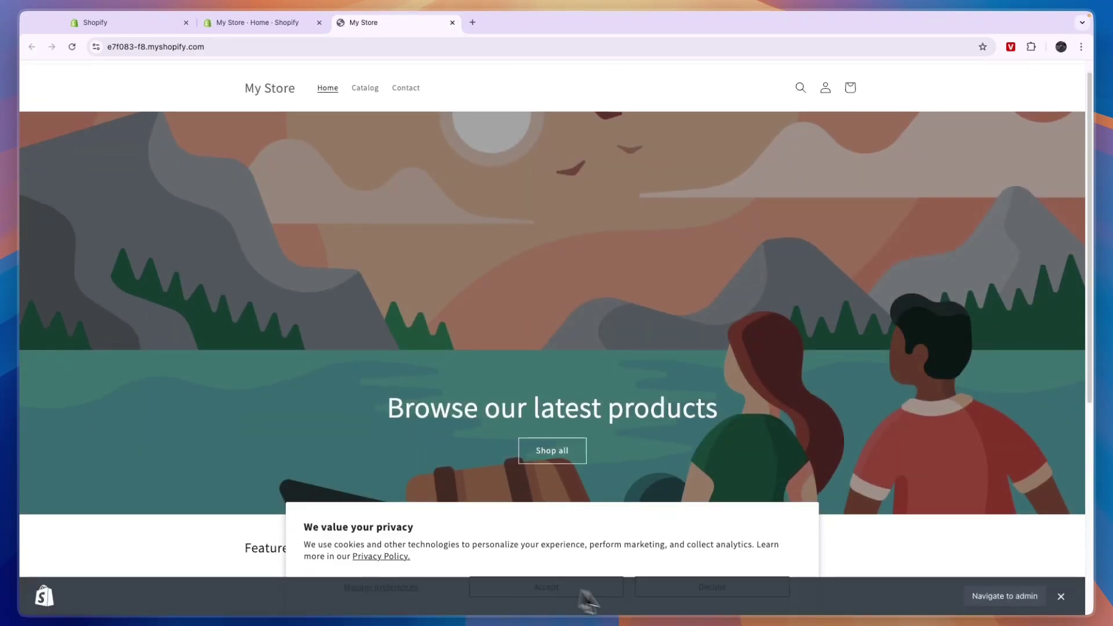
pyautogui.click(1061, 596)
pyautogui.click(765, 588)
pyautogui.scroll(-1, 635, 533)
pyautogui.press('super+w')
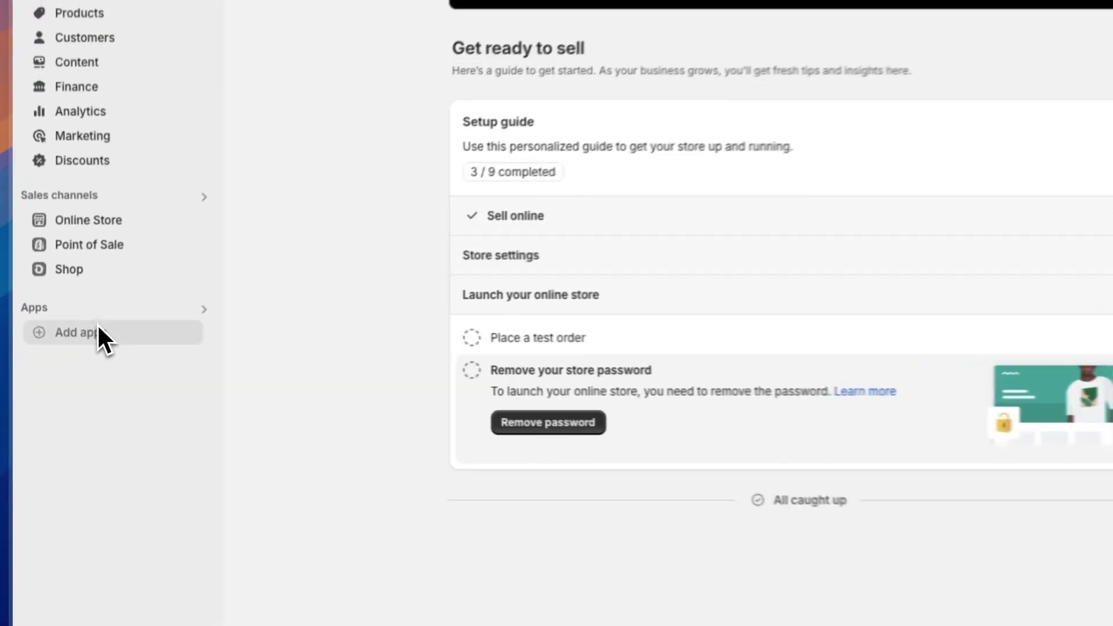
# Open the Picked for you app suggestions and go to the full Shopify App Store
pyautogui.click(97, 325)
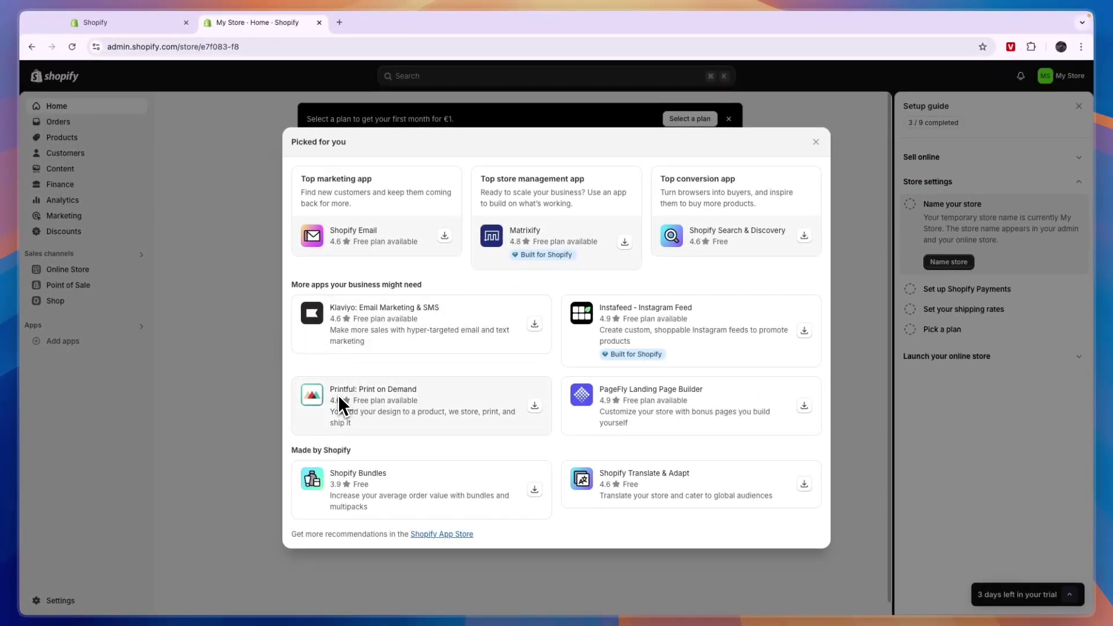
pyautogui.click(442, 534)
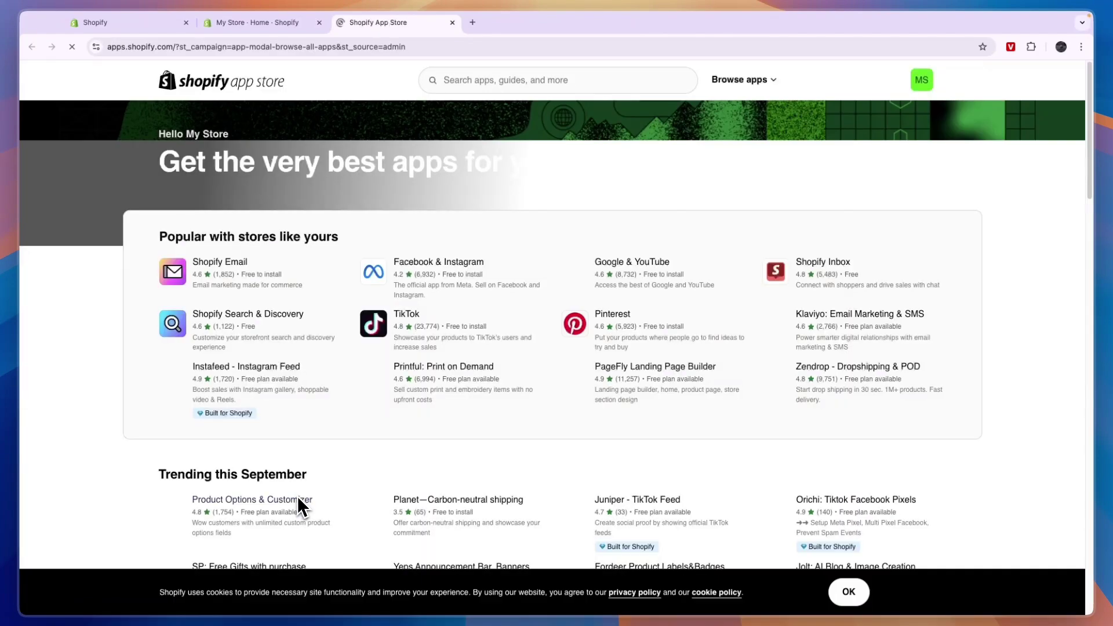
# Browse the Store design app category in the Shopify App Store
pyautogui.click(479, 86)
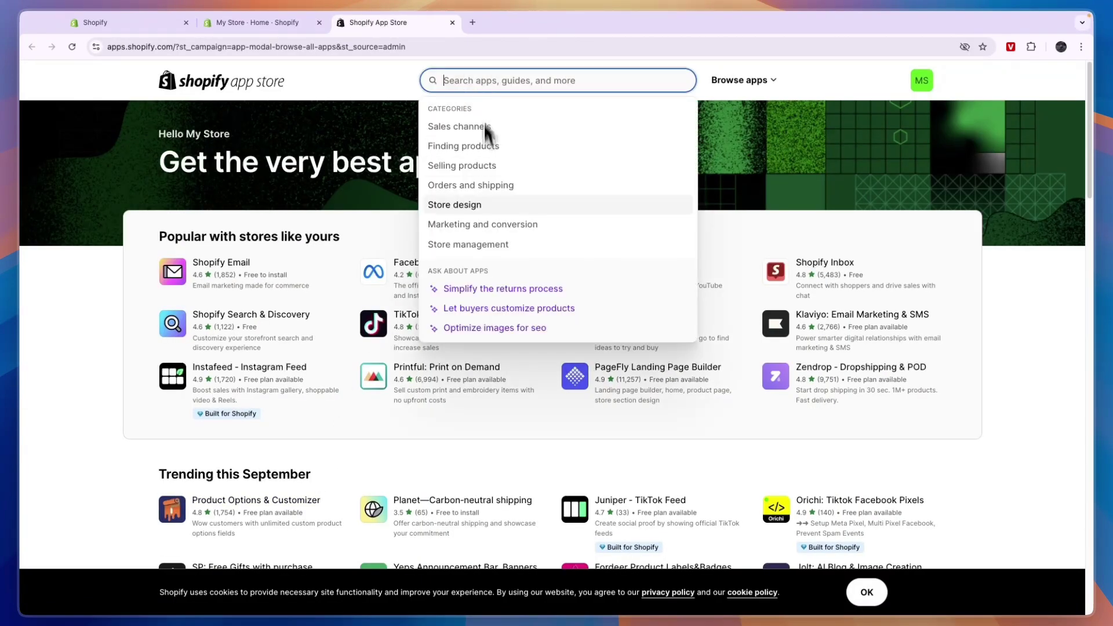
pyautogui.click(471, 206)
pyautogui.scroll(-3, 263, 280)
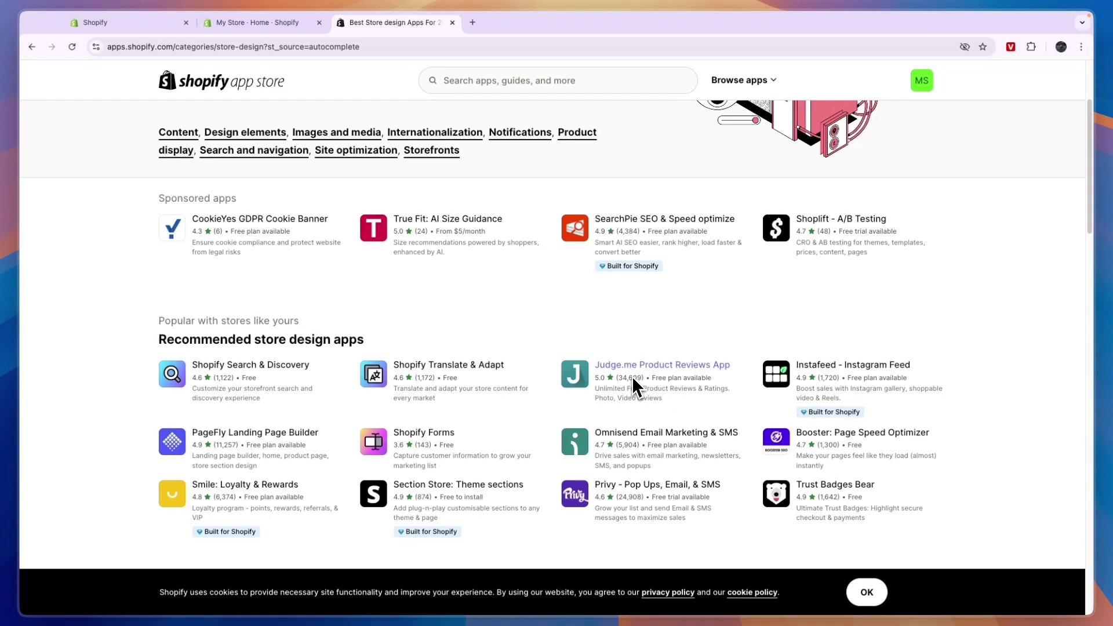
# Search the App Store for 'aliexpress import' apps
pyautogui.click(525, 85)
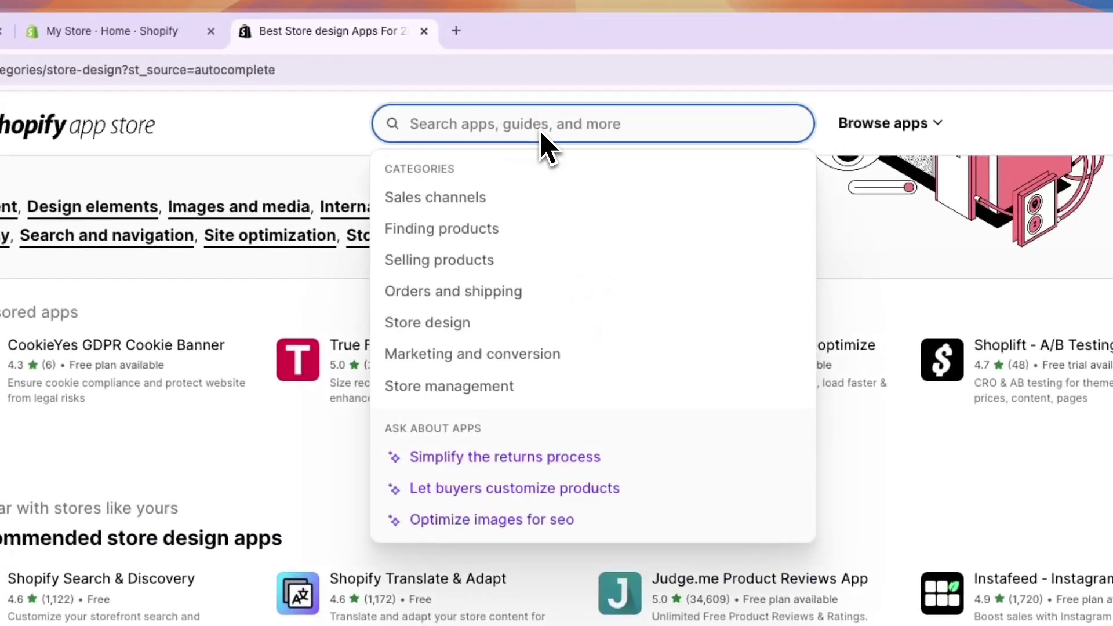
pyautogui.write('aliexpress')
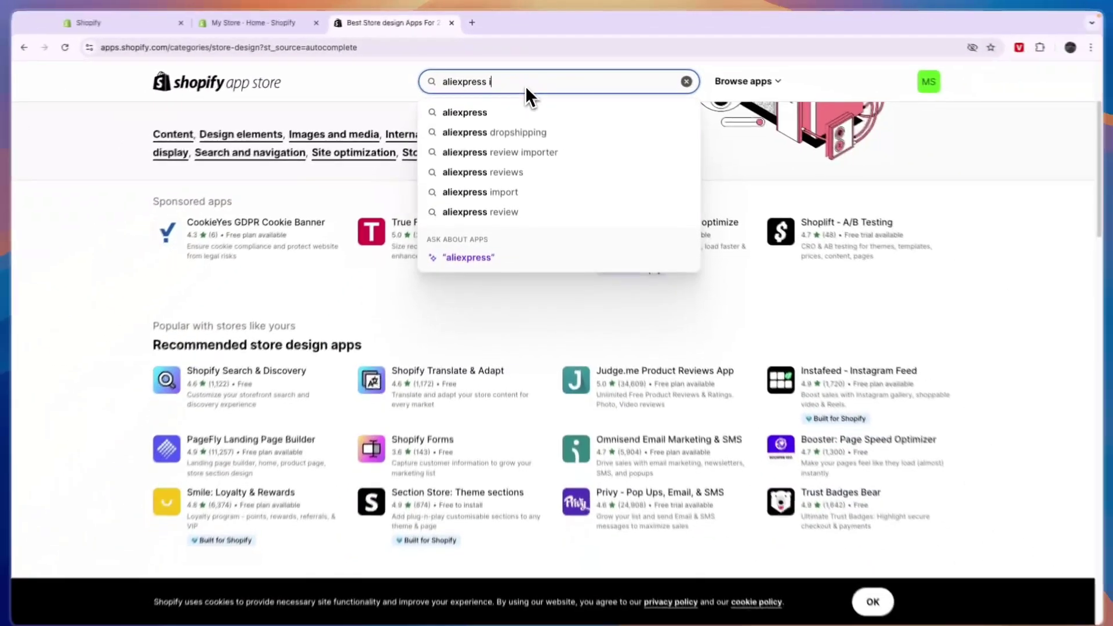
pyautogui.write(' import')
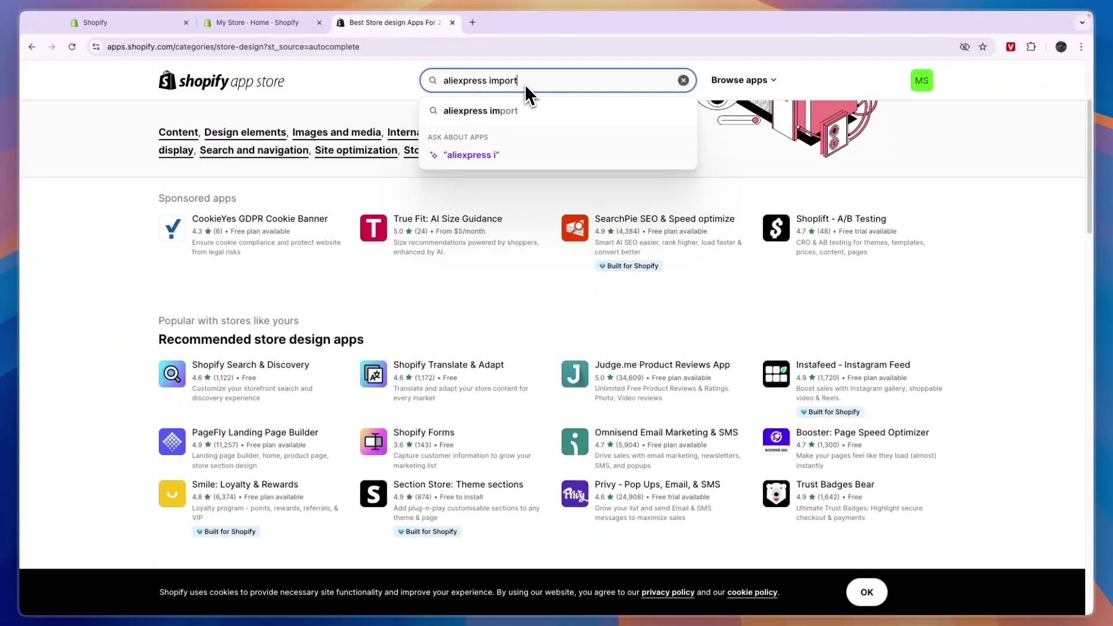
pyautogui.press('Return')
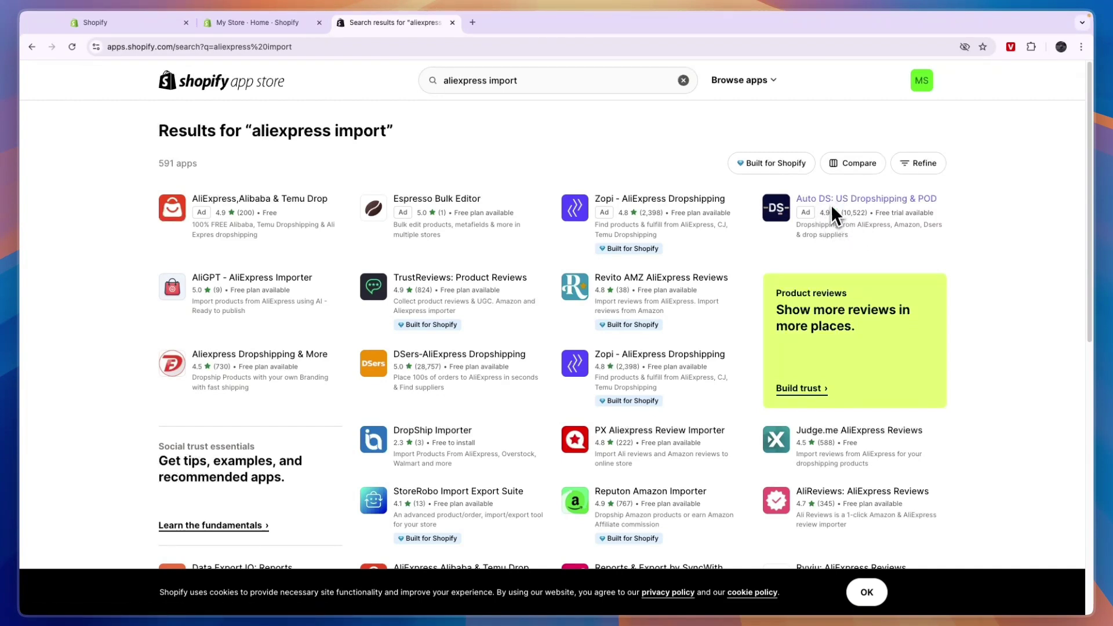
# Close the App Store tab and the Picked for you dialog to return to the setup guide
pyautogui.press('super+w')
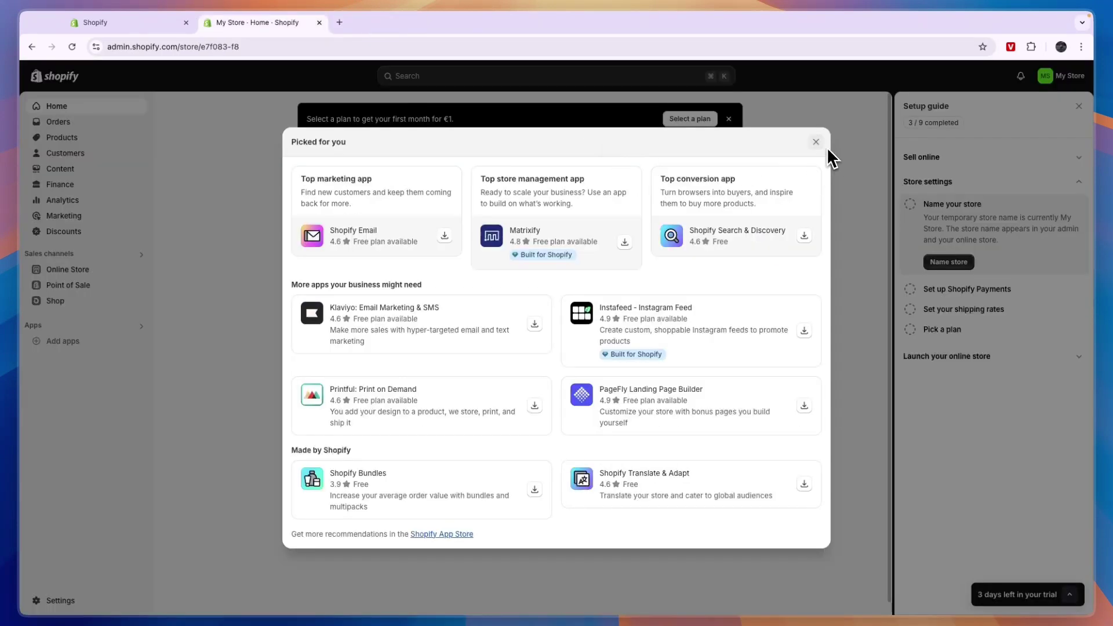
pyautogui.click(815, 142)
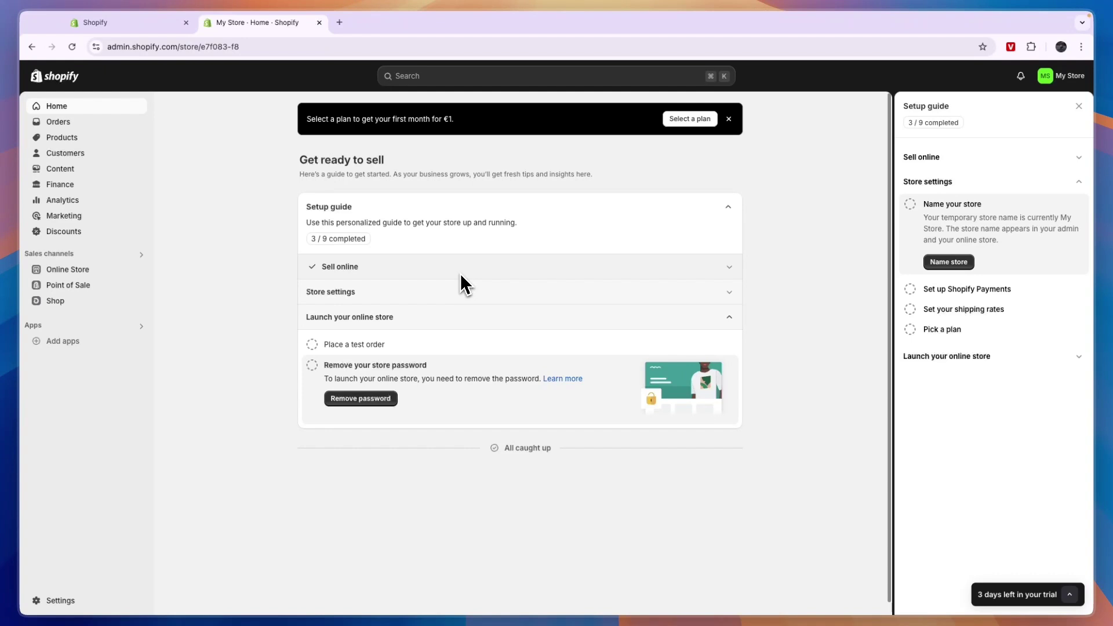
# Load the €1/month free-trial signup page in the first tab, then return to the admin Home
pyautogui.hotkey('ctrl', 'shift', 'Tab')
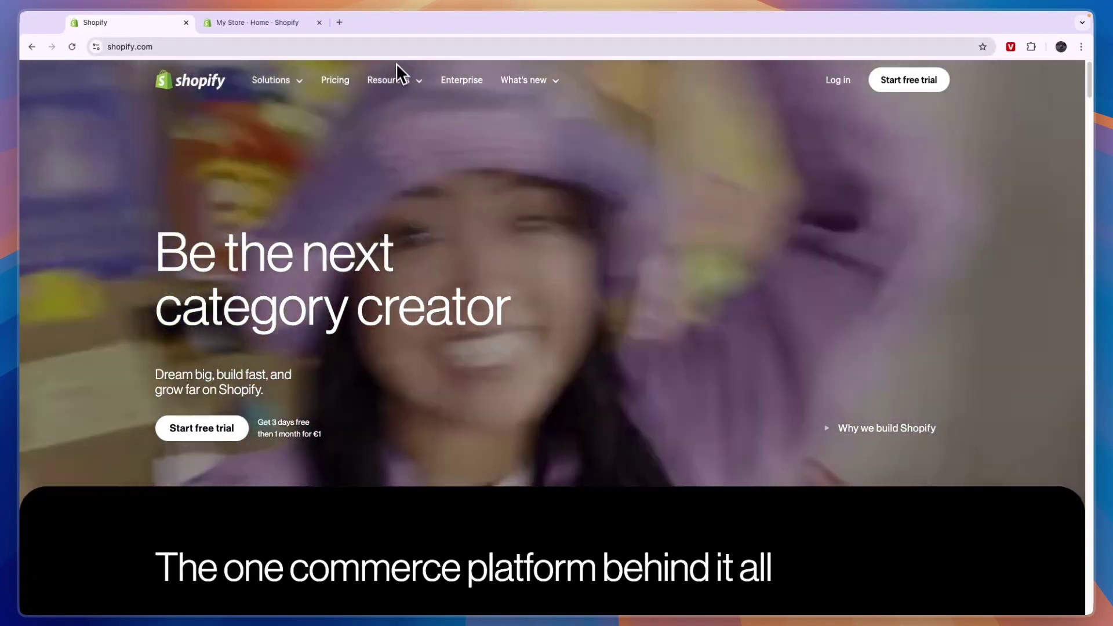
pyautogui.click(389, 51)
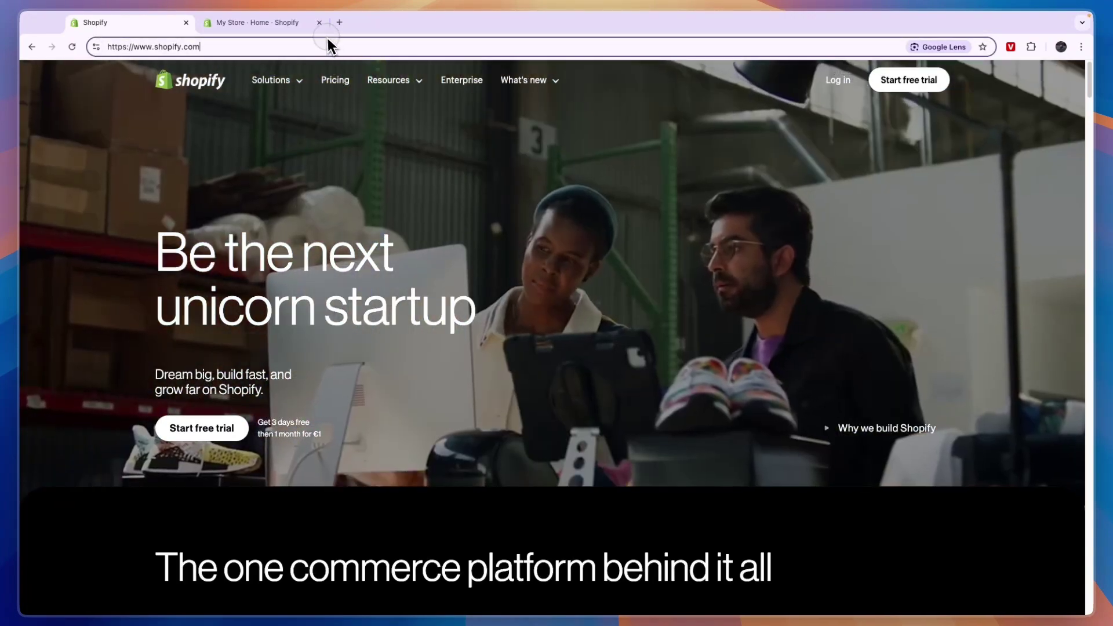
pyautogui.press('Return')
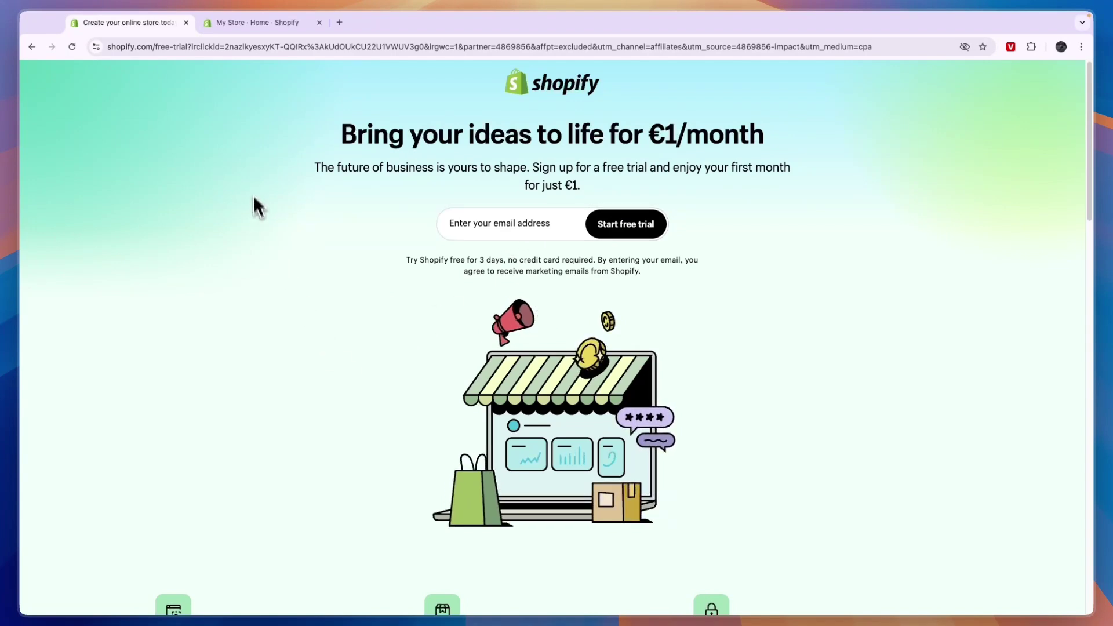
pyautogui.hotkey('ctrl', 'Tab')
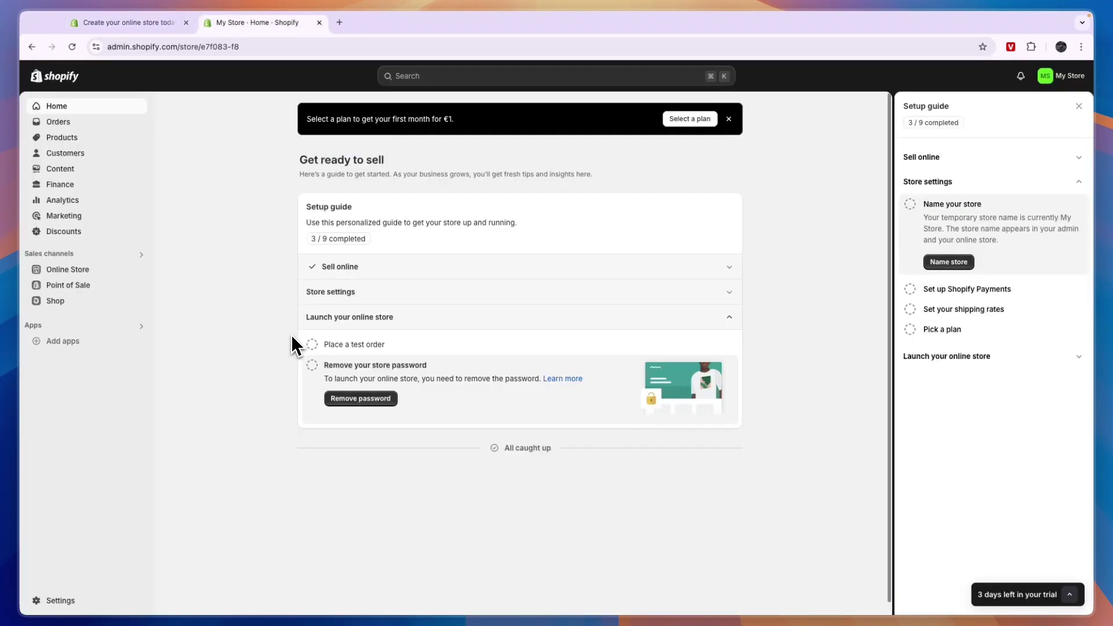